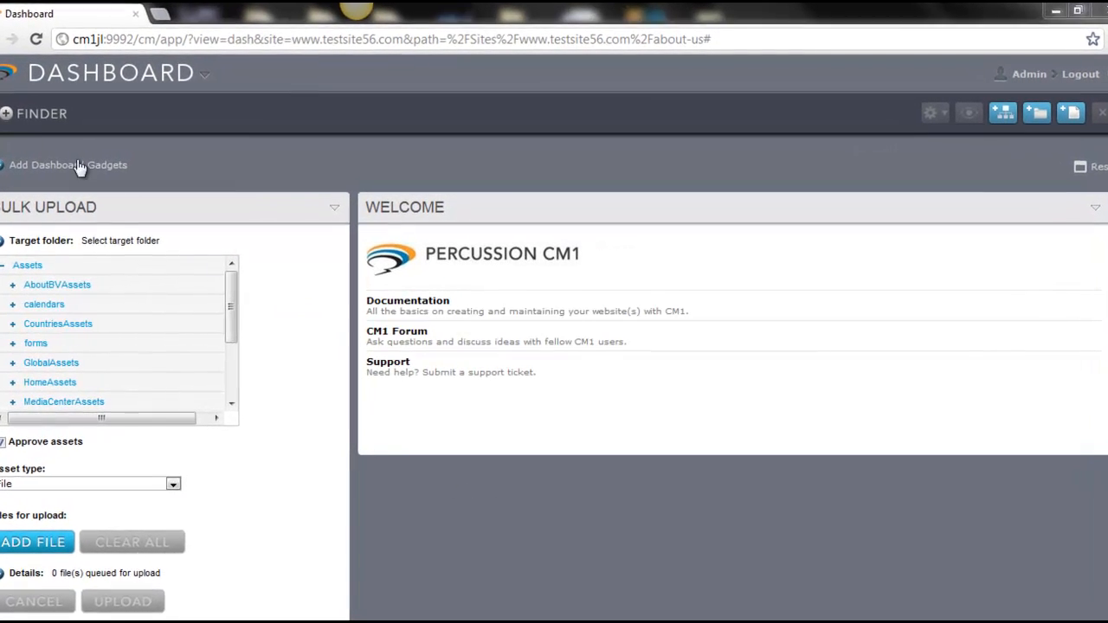
pyautogui.click(3, 117)
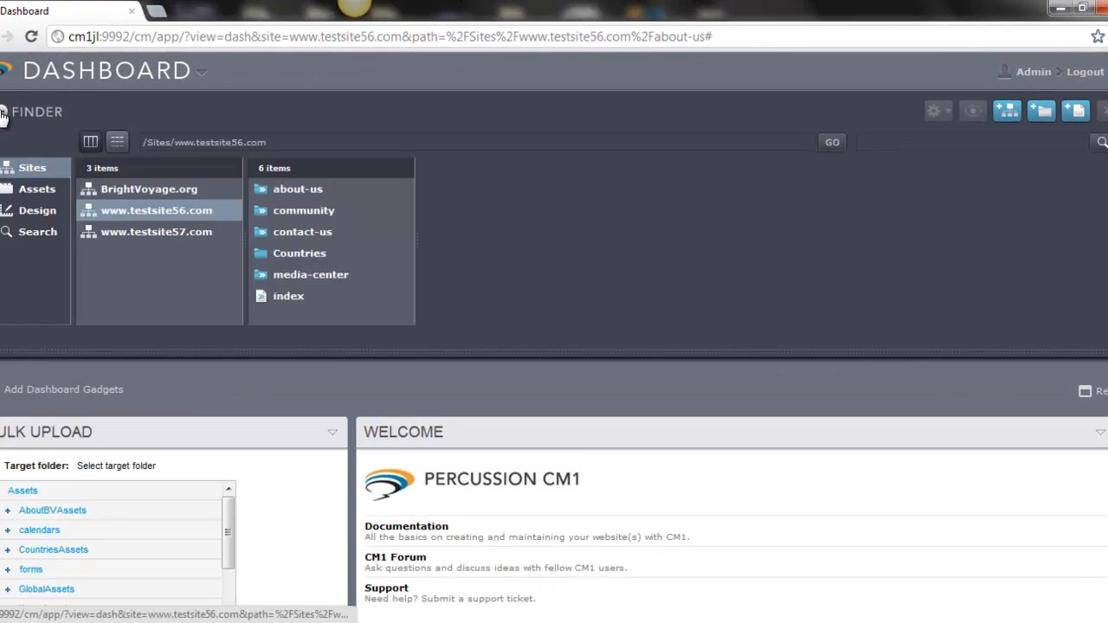
pyautogui.click(271, 190)
pyautogui.doubleClick(464, 255)
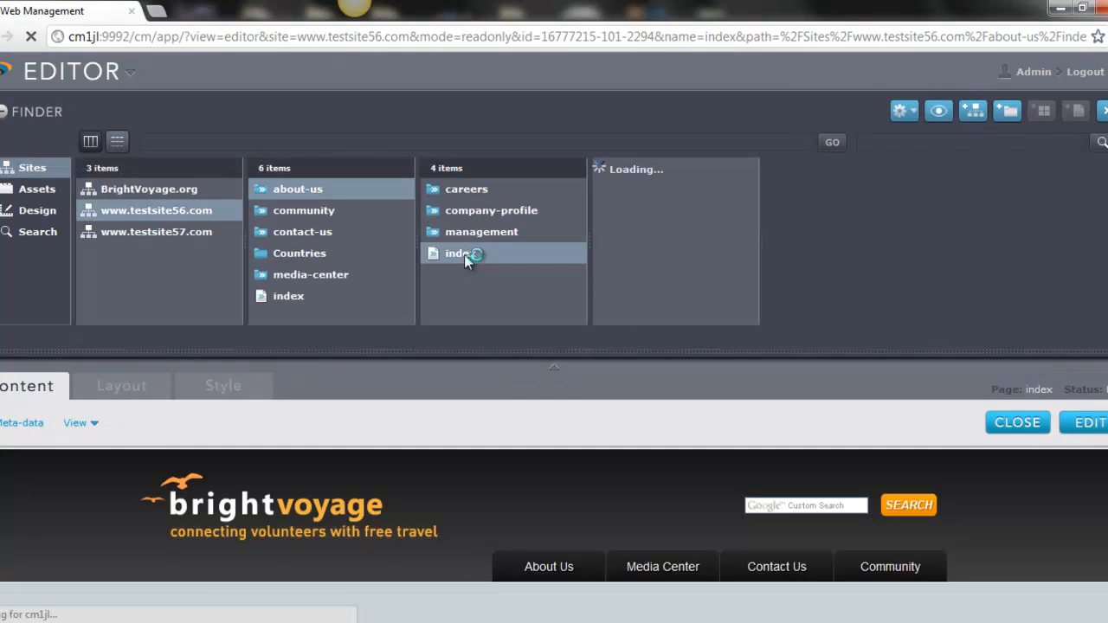
pyautogui.click(5, 110)
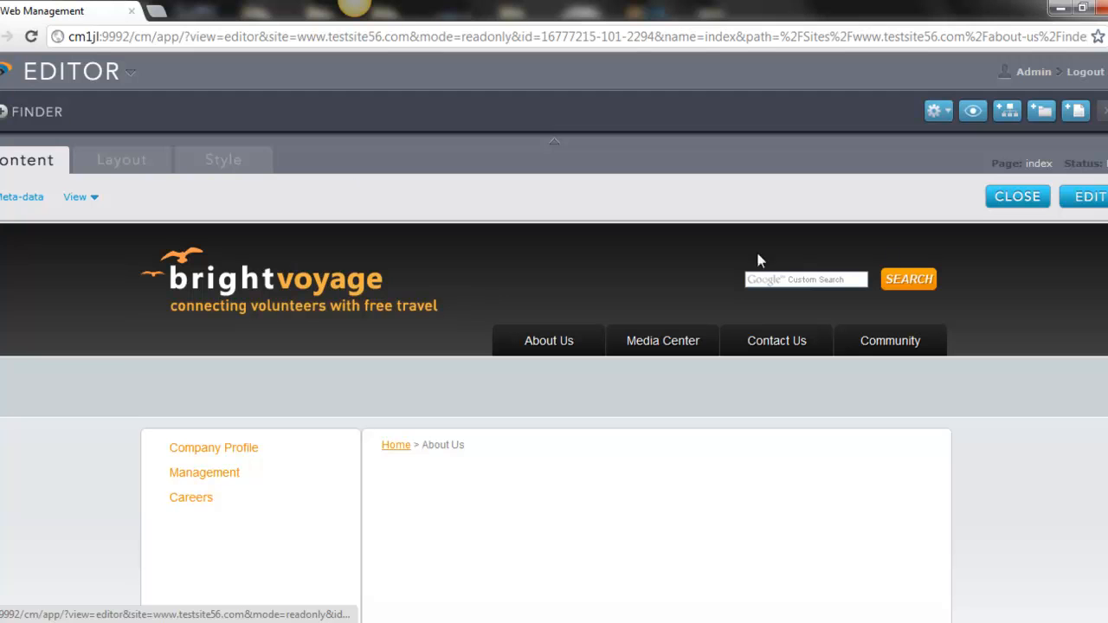
pyautogui.click(1098, 199)
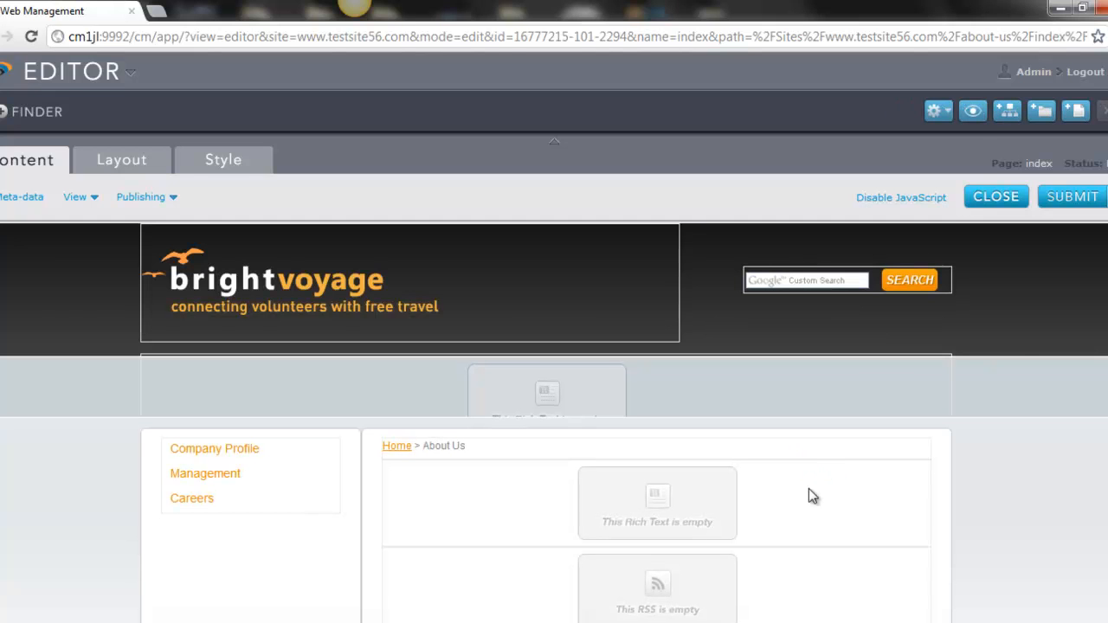
# - Open the empty Rich Text widget below the breadcrumb and enter the text "Hello World"
pyautogui.moveTo(809, 488)
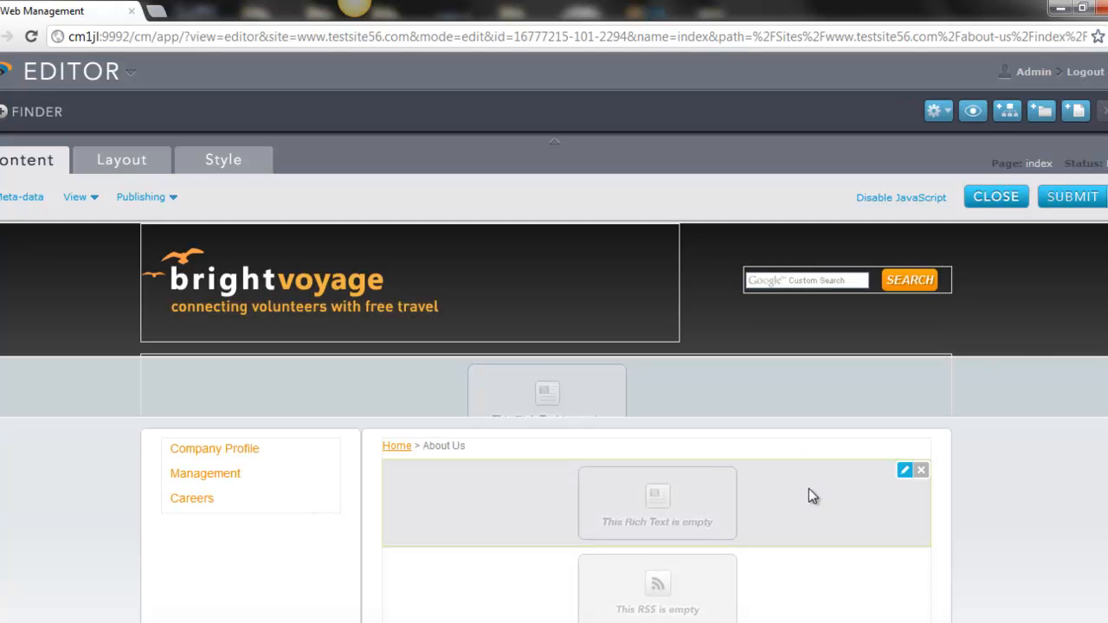
pyautogui.click(905, 470)
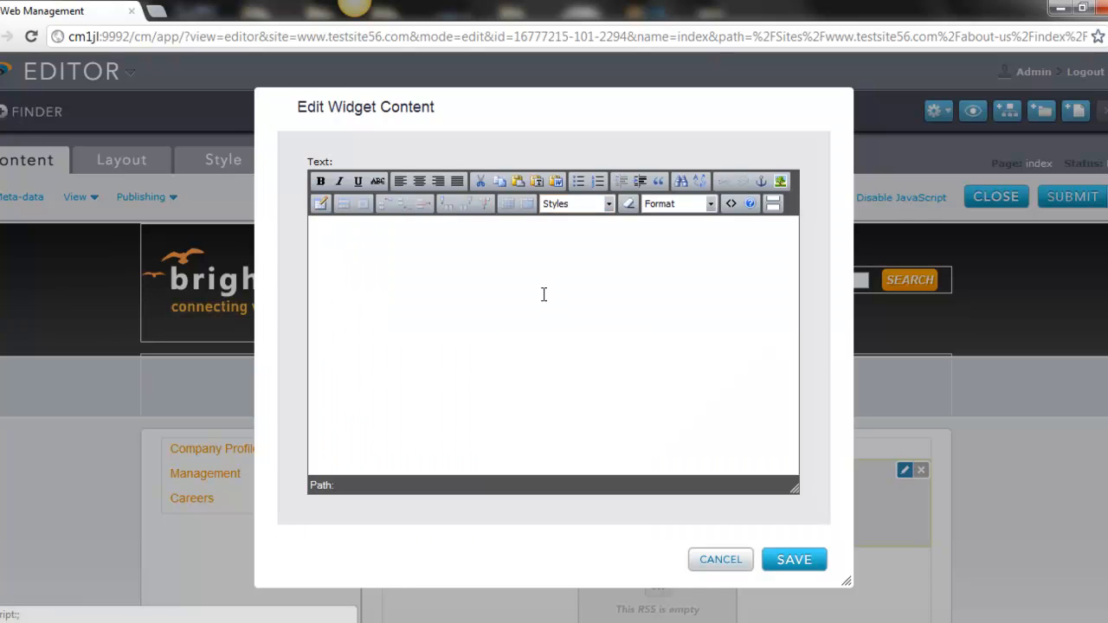
pyautogui.click(541, 293)
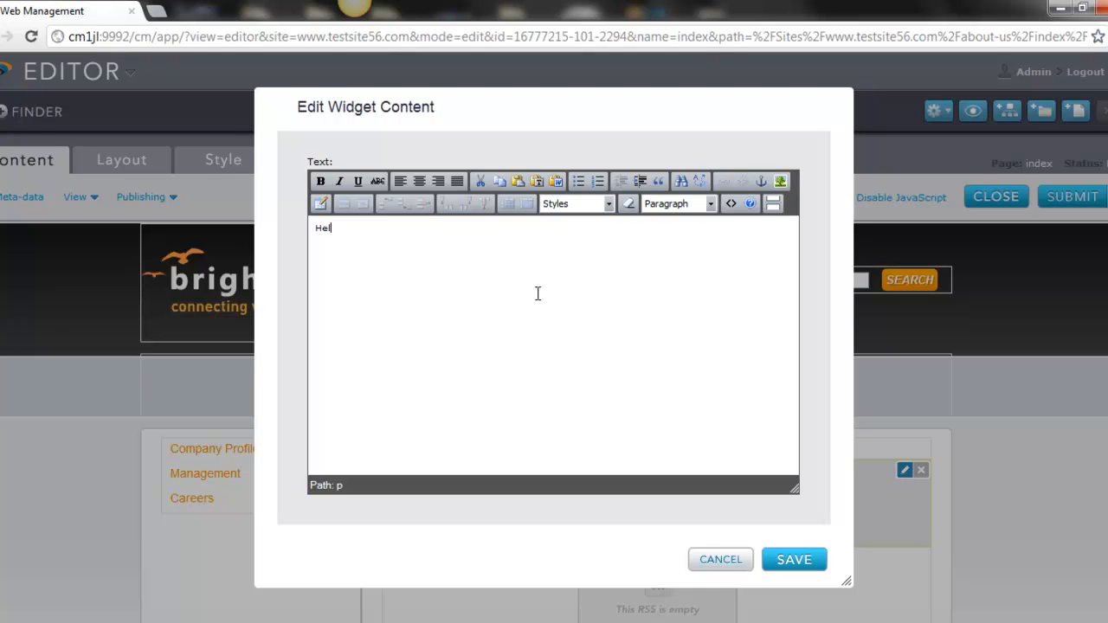
pyautogui.write('World')
# - Apply the Heading 1 format to the Hello World text
pyautogui.moveTo(314, 227); pyautogui.dragTo(371, 228)
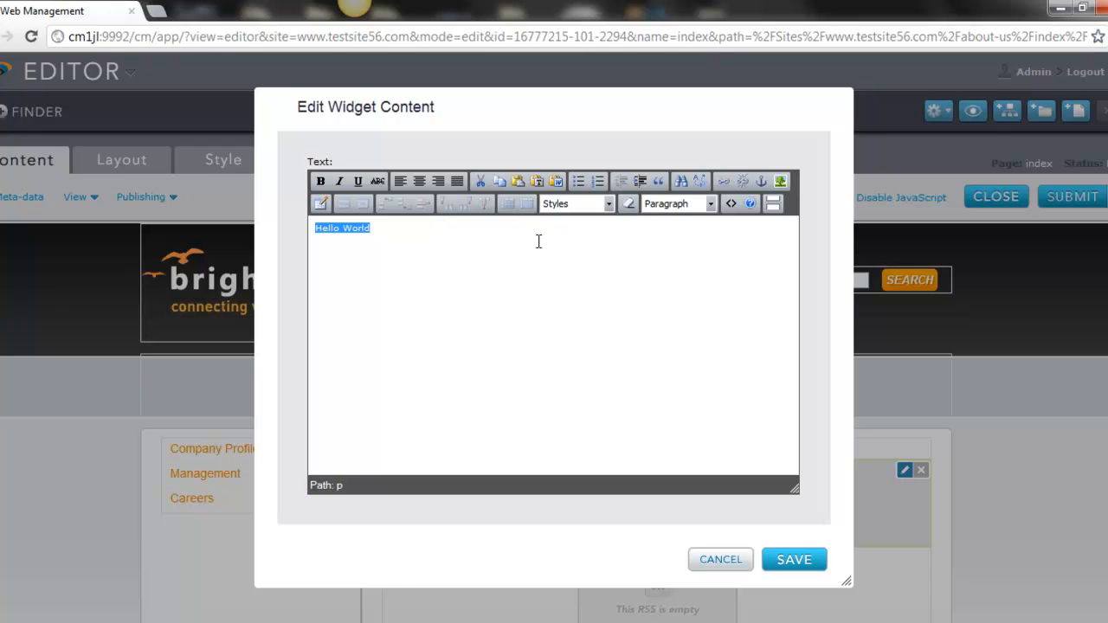
pyautogui.click(711, 204)
pyautogui.moveTo(316, 228); pyautogui.dragTo(466, 234)
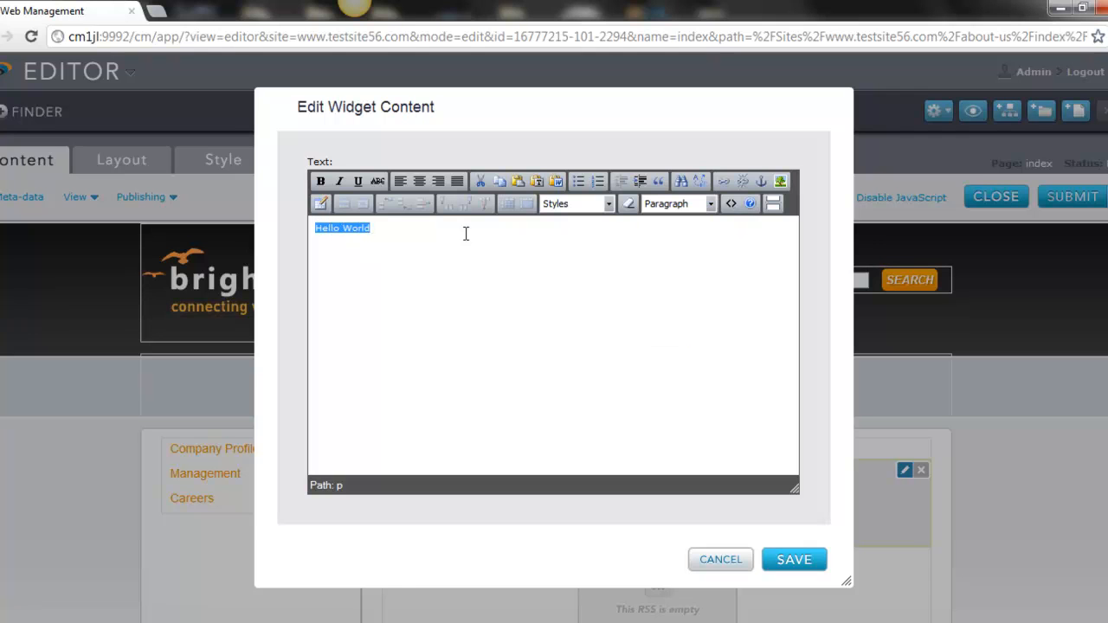
pyautogui.click(709, 205)
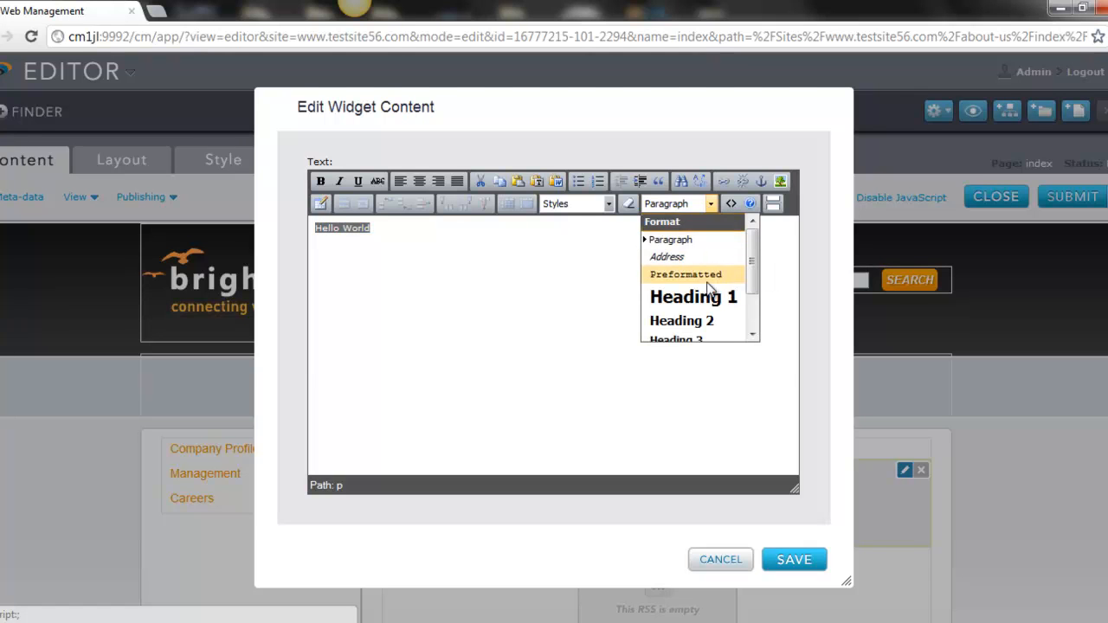
pyautogui.click(715, 298)
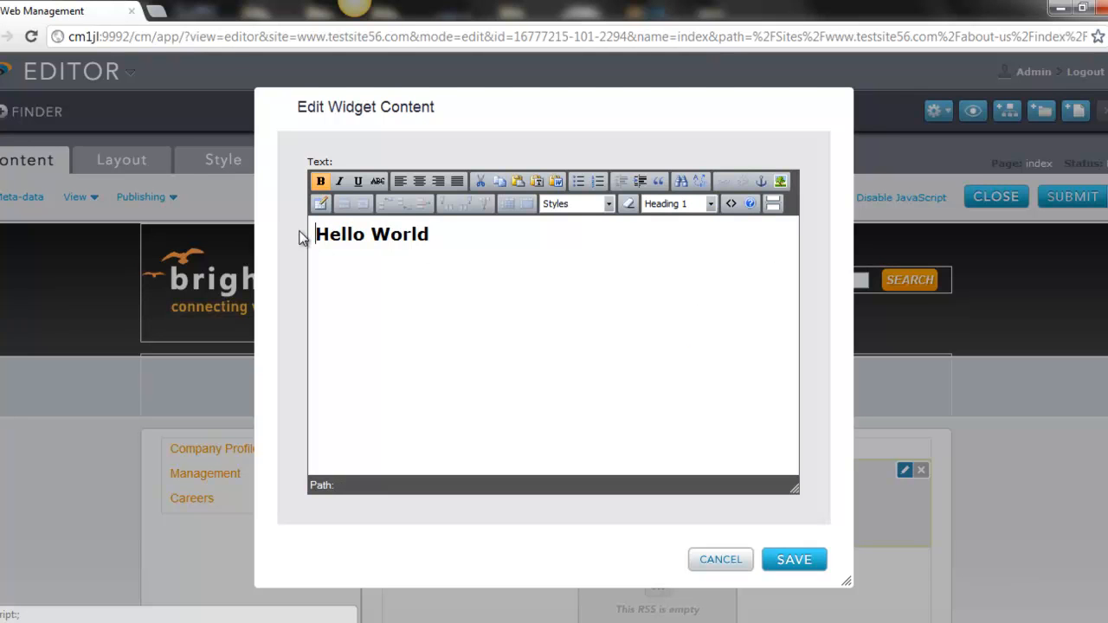
# - Return the Hello World heading to the Paragraph format
pyautogui.moveTo(314, 234); pyautogui.dragTo(543, 228)
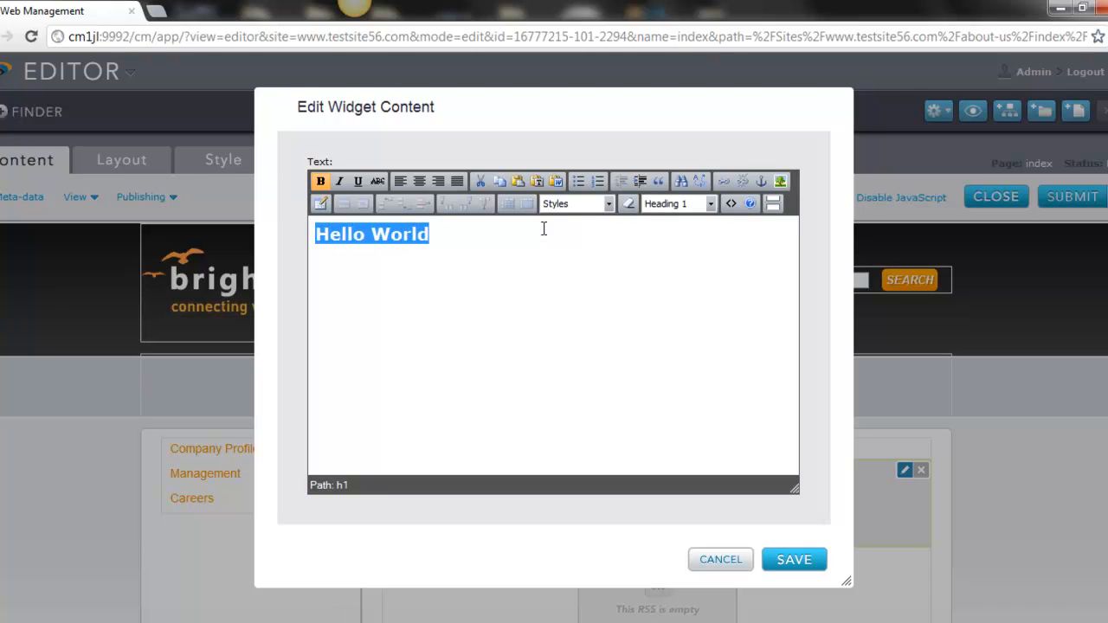
pyautogui.click(710, 203)
pyautogui.click(695, 240)
# - Add a second and third Hello World paragraph, plus one more Hello World on a single line break beneath
pyautogui.click(405, 233)
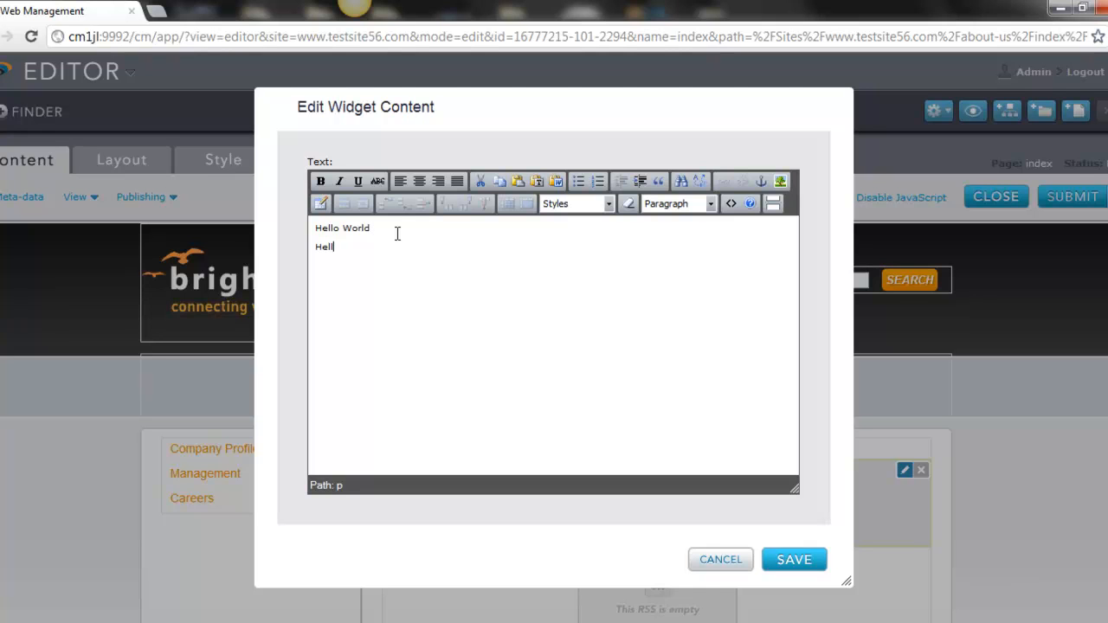
pyautogui.write('ld')
pyautogui.write('W')
pyautogui.write('Hell')
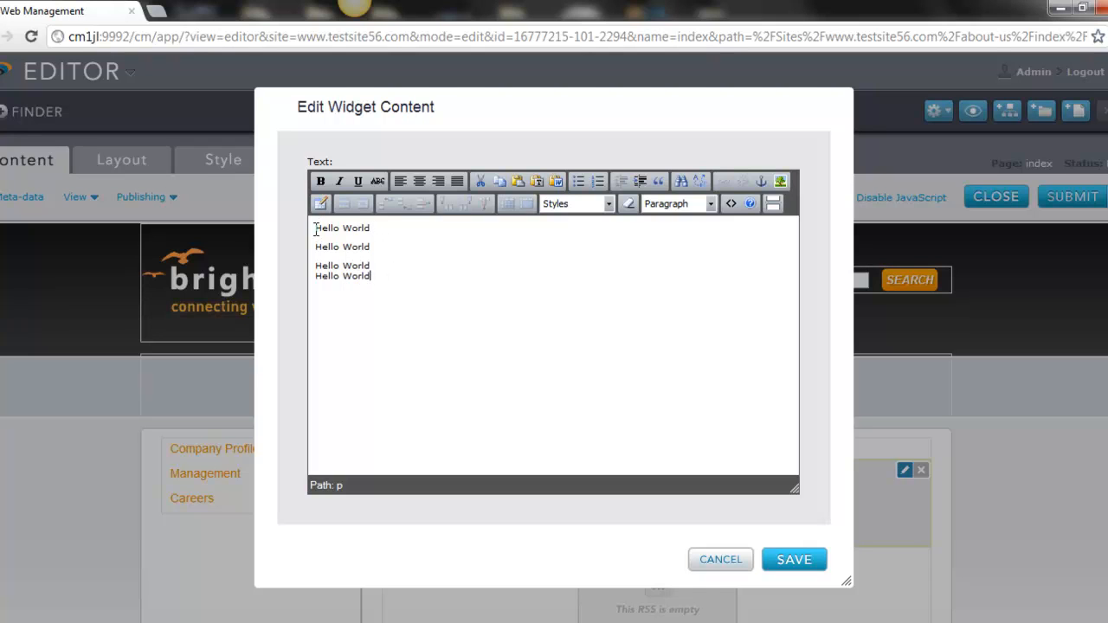
# - Apply bold, italic, underline and strikethrough to the first Hello World line
pyautogui.moveTo(316, 227); pyautogui.dragTo(371, 227)
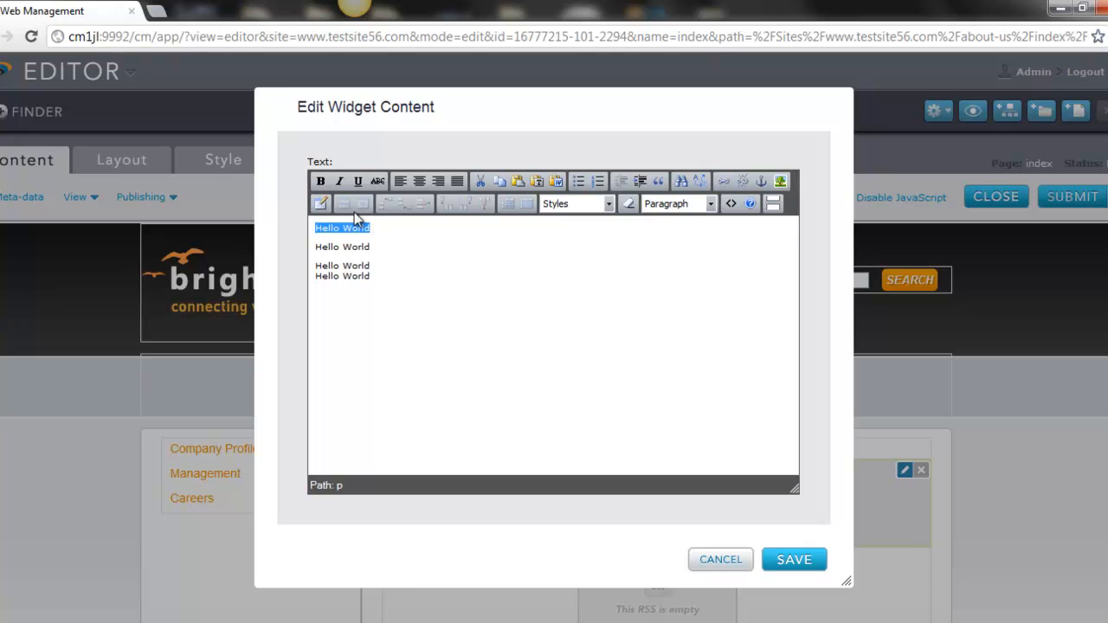
pyautogui.click(320, 183)
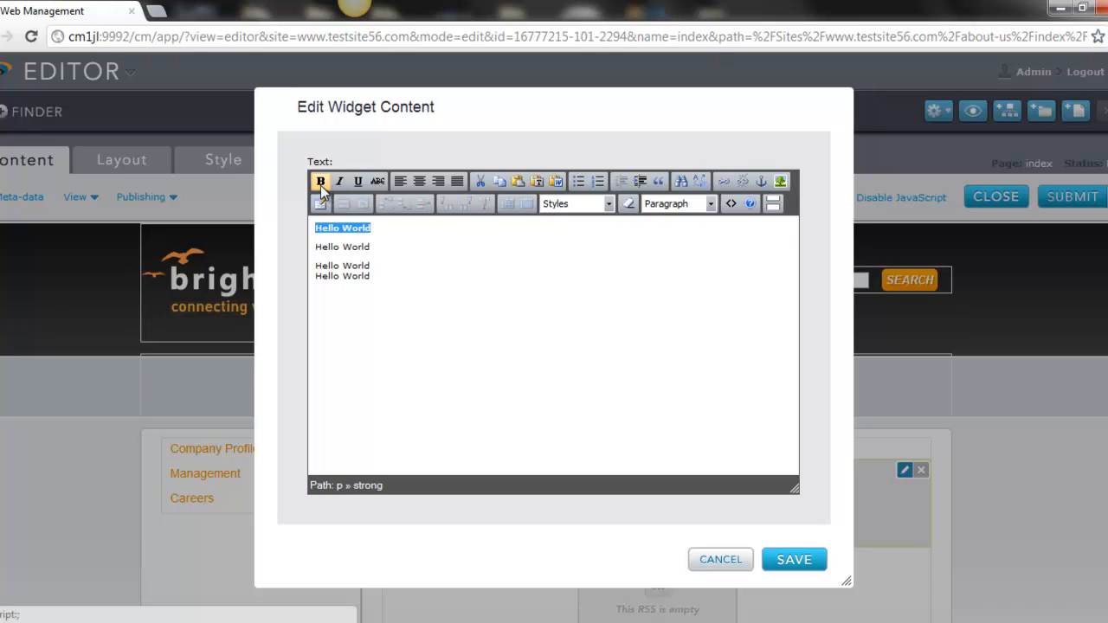
pyautogui.click(408, 268)
pyautogui.moveTo(315, 228); pyautogui.dragTo(378, 229)
pyautogui.click(320, 182)
pyautogui.click(339, 183)
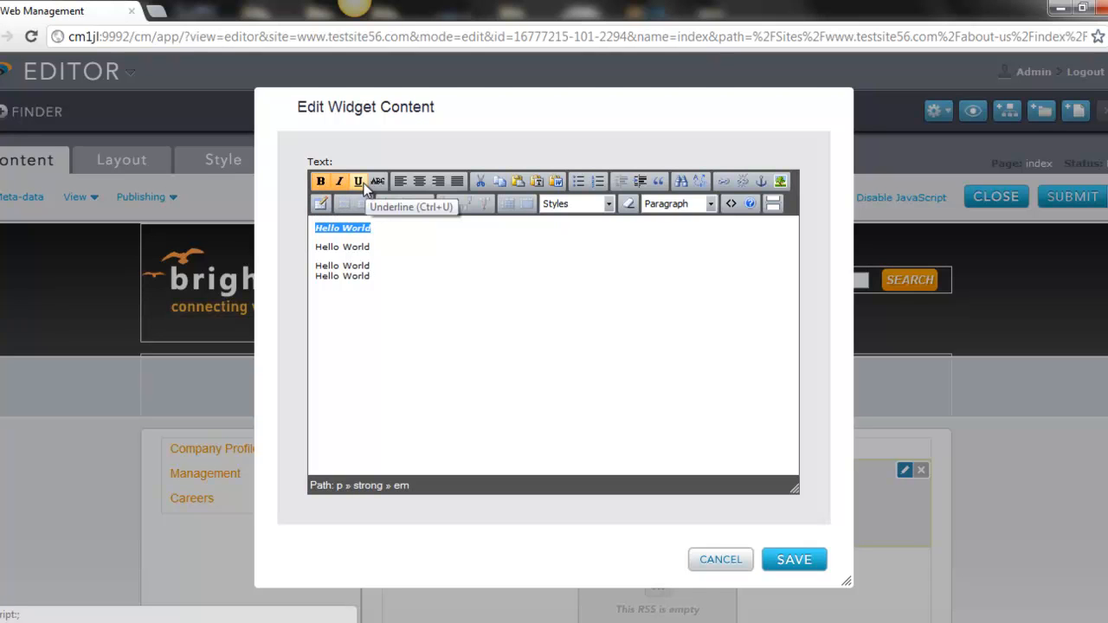
pyautogui.click(359, 183)
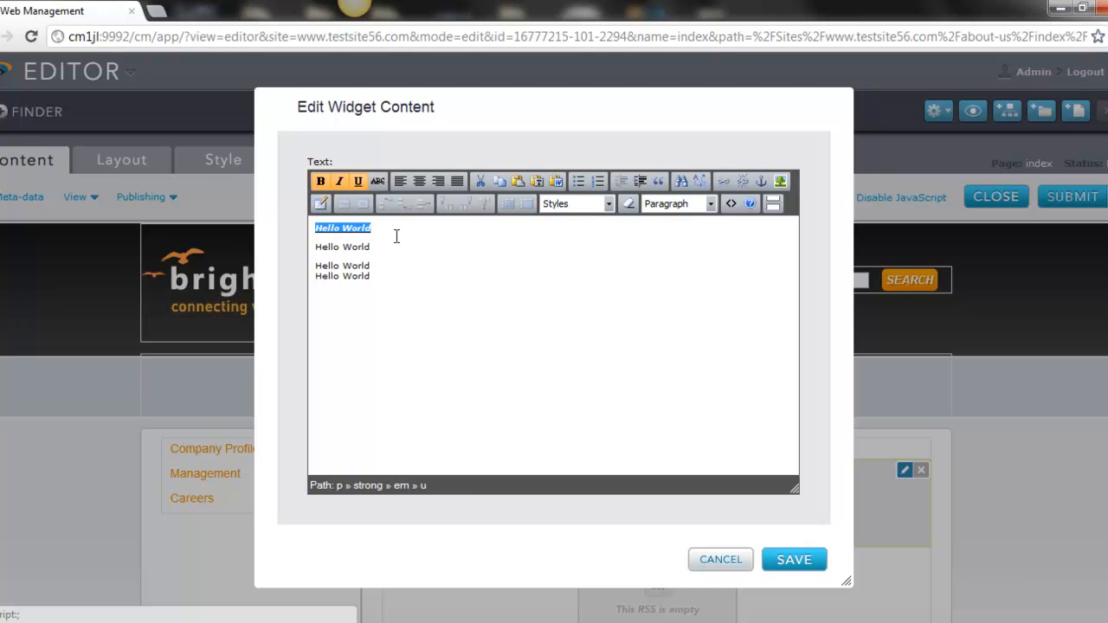
pyautogui.click(377, 183)
# - Remove strikethrough, underline, italic and bold from the first Hello World line
pyautogui.click(378, 184)
pyautogui.click(357, 183)
pyautogui.click(340, 182)
pyautogui.click(320, 182)
pyautogui.click(395, 264)
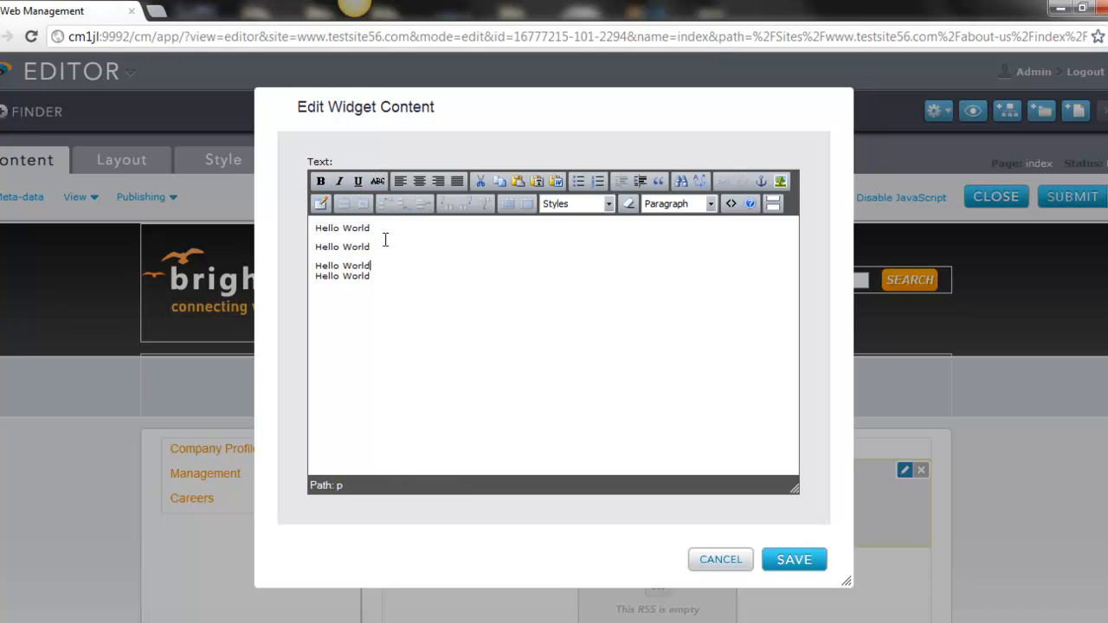
# - Center the first Hello World line and return it to left alignment
pyautogui.moveTo(314, 227); pyautogui.dragTo(375, 228)
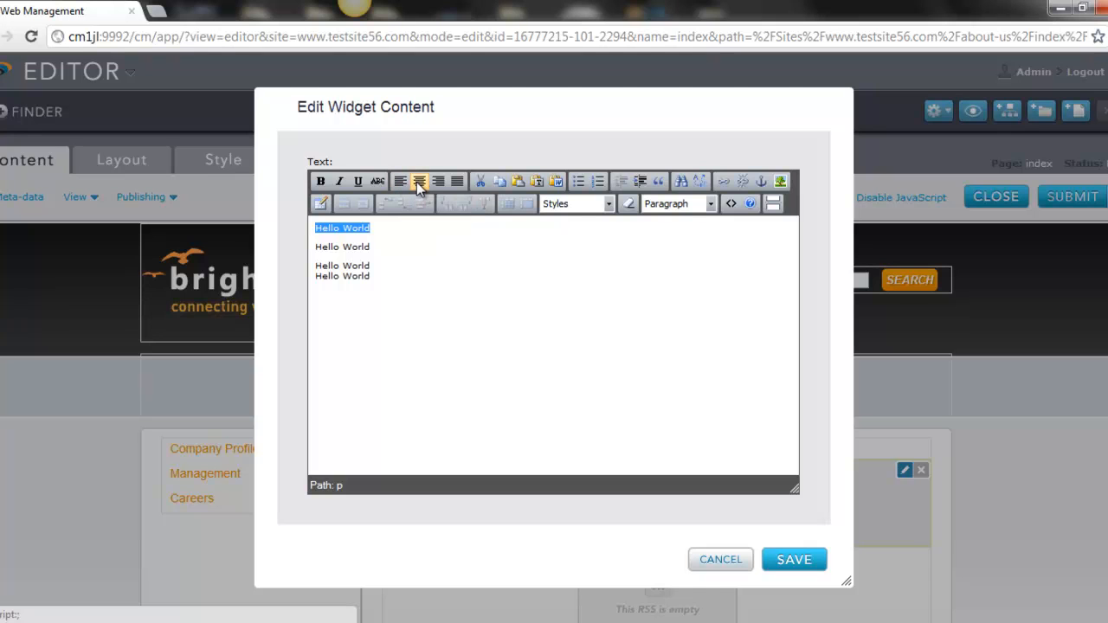
pyautogui.click(418, 181)
pyautogui.click(400, 182)
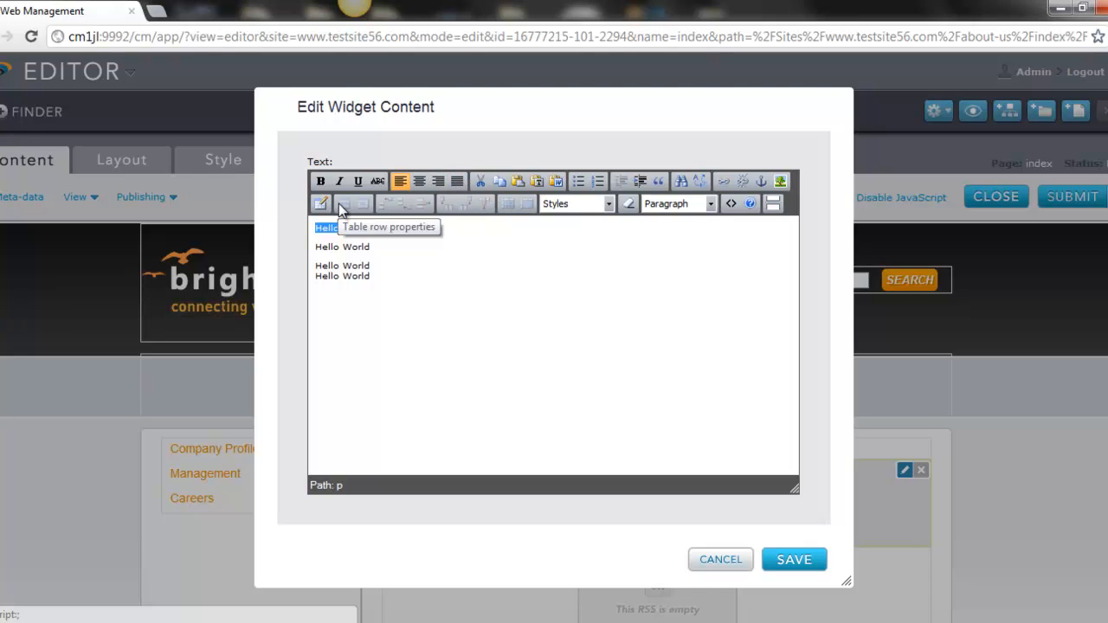
# - Open the Paste from Word dialog and close it without inserting anything
pyautogui.click(557, 183)
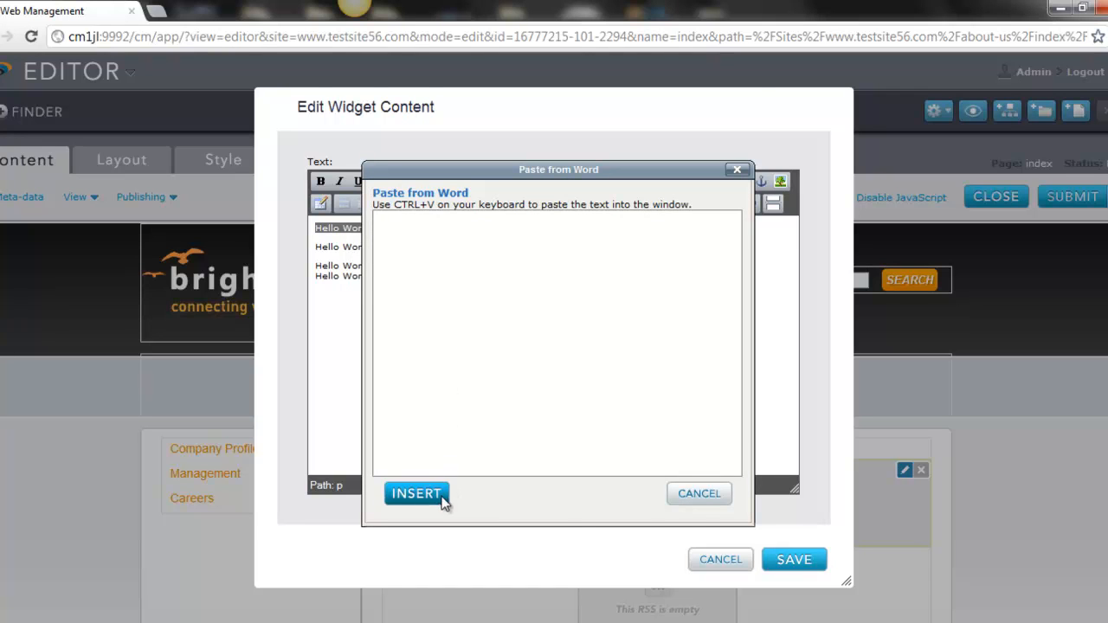
pyautogui.click(697, 499)
pyautogui.click(408, 287)
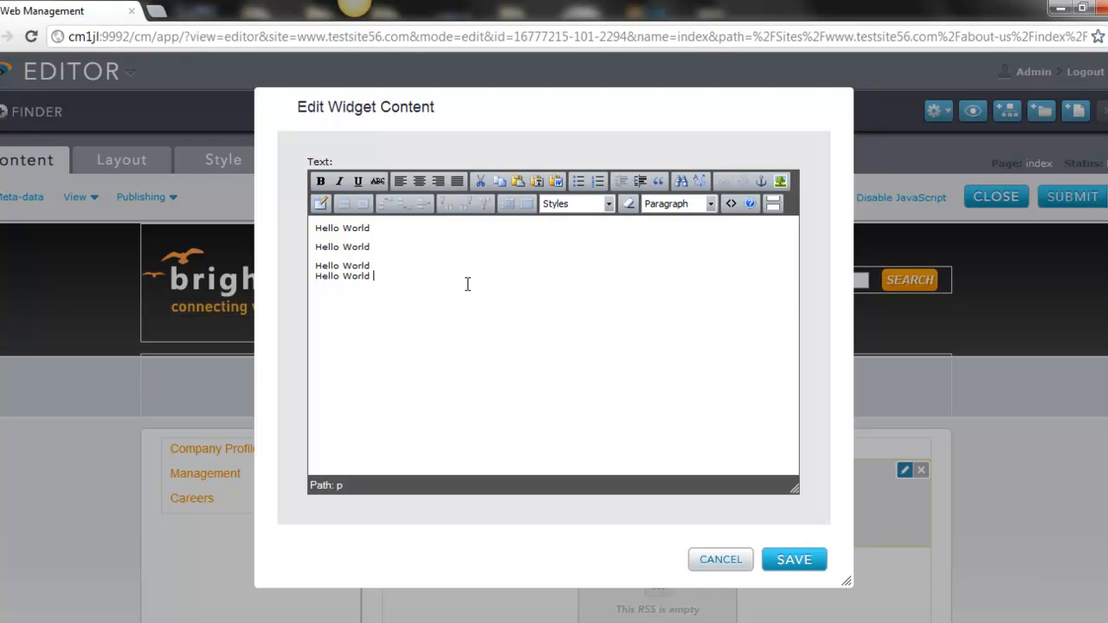
# - Format the first Hello World line as Heading 1 and the second as Heading 2
pyautogui.moveTo(316, 227); pyautogui.dragTo(372, 227)
pyautogui.click(710, 204)
pyautogui.click(688, 295)
pyautogui.moveTo(315, 260); pyautogui.dragTo(389, 259)
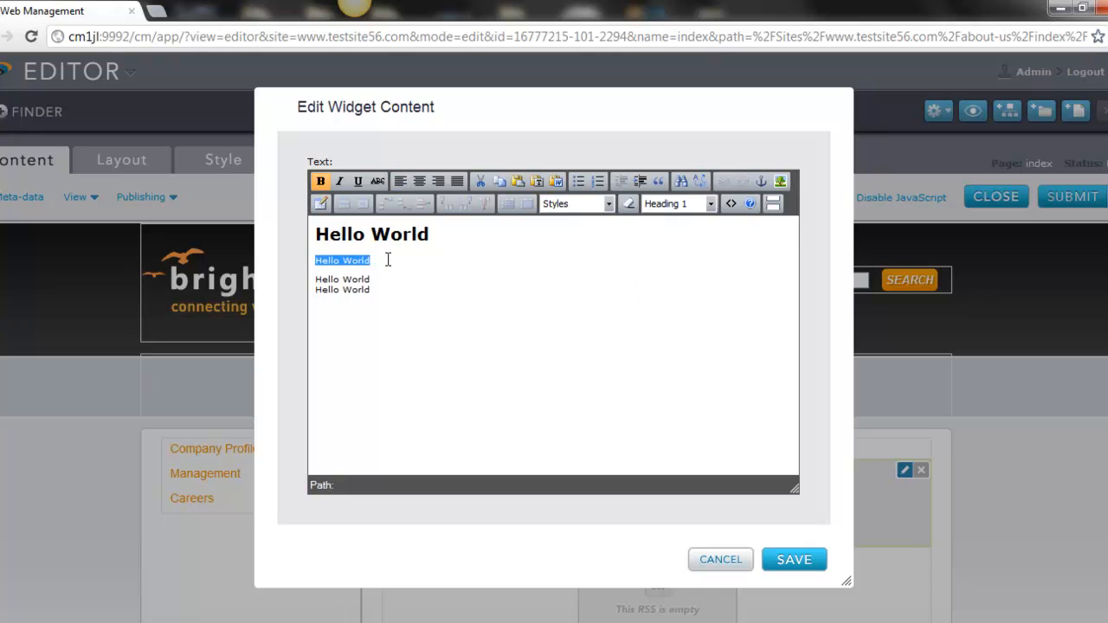
pyautogui.click(709, 204)
pyautogui.click(658, 319)
# - Turn the last Hello World line into a bulleted list and add a second item "Hello World 2"
pyautogui.click(493, 288)
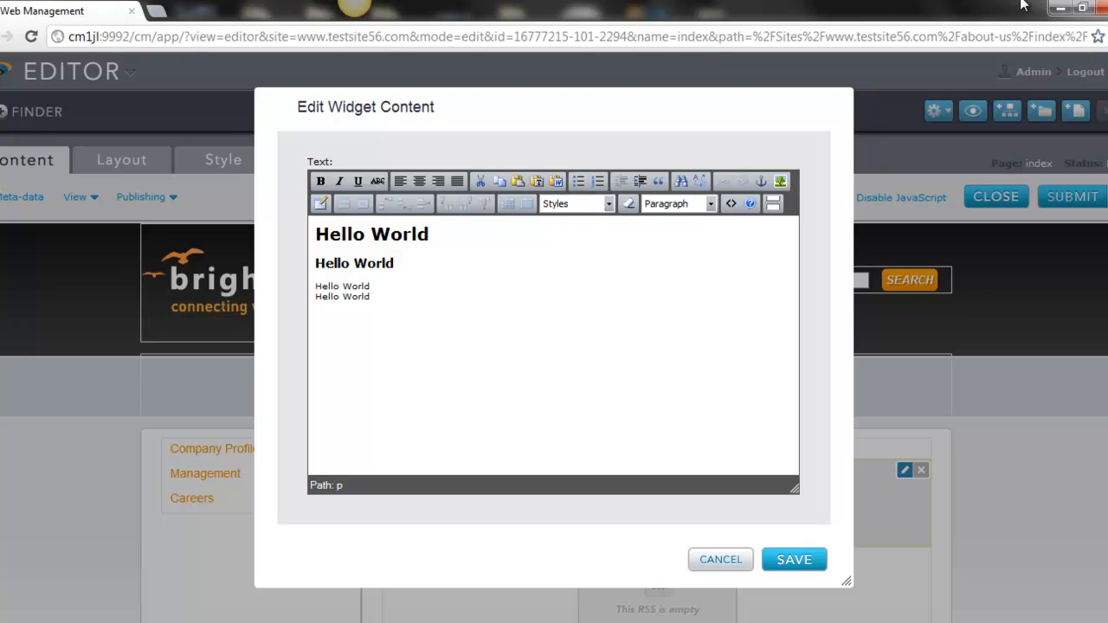
pyautogui.click(579, 183)
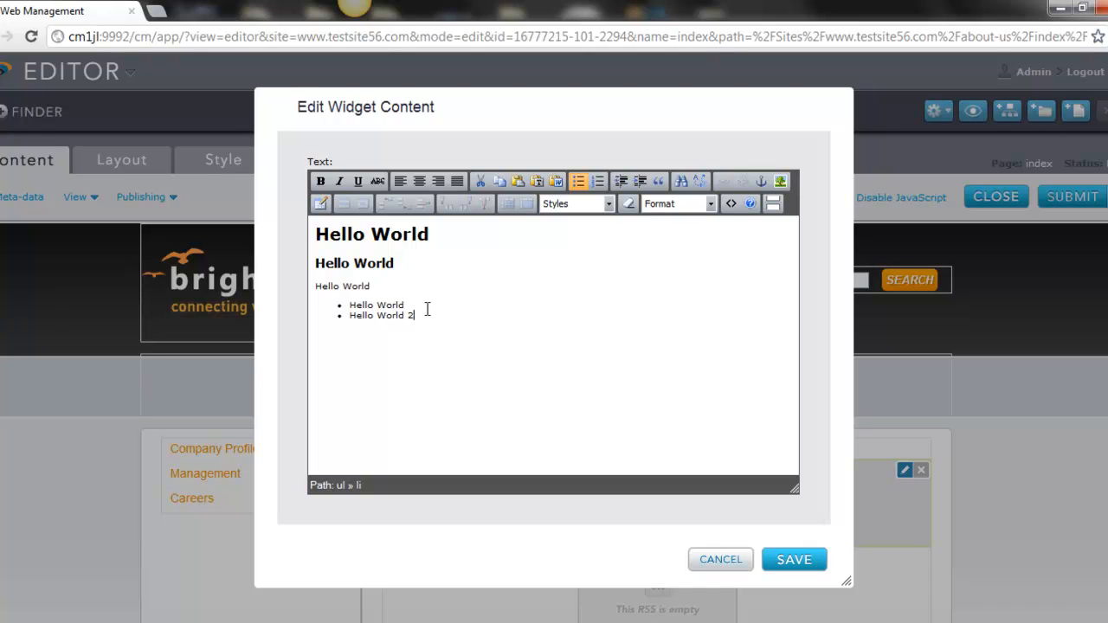
# - Indent the Hello World 2 bullet one level and outdent it again
pyautogui.click(640, 181)
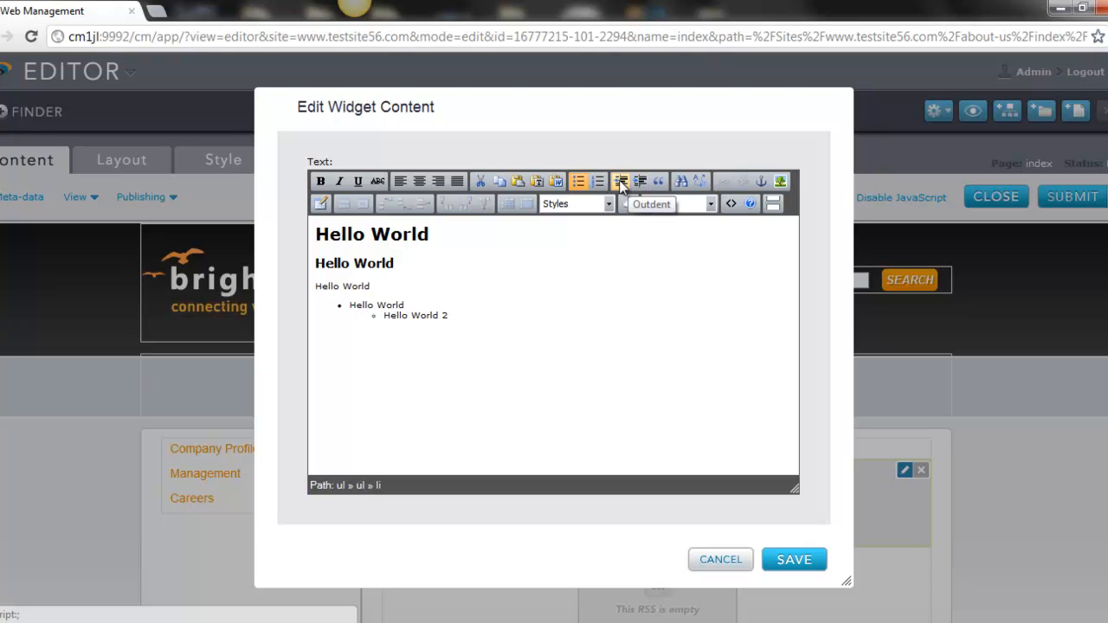
pyautogui.click(621, 181)
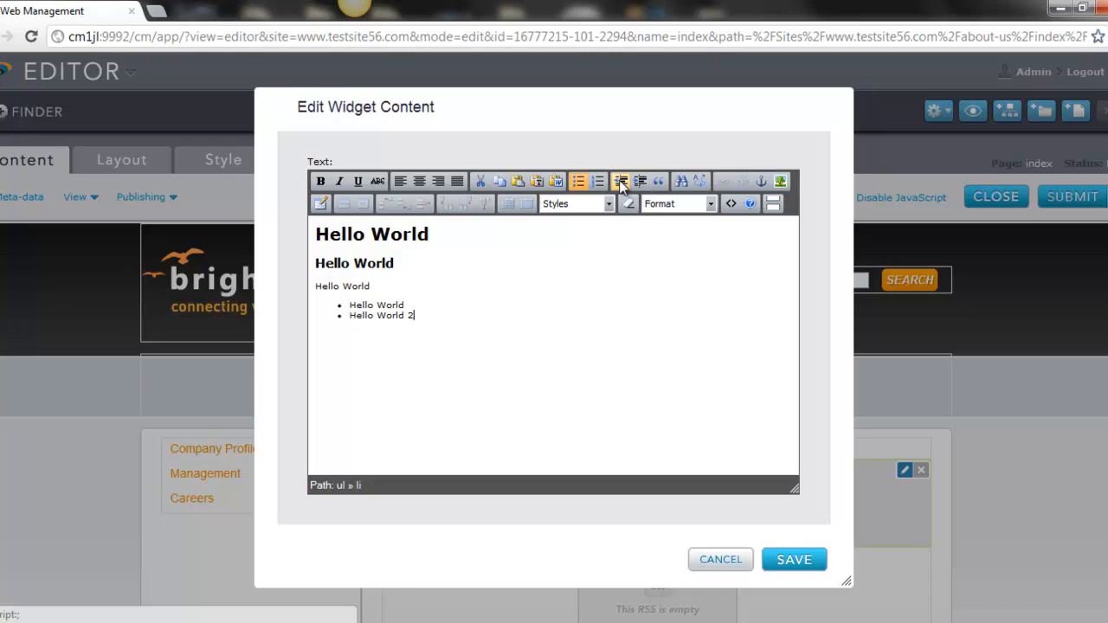
# - Open the Find/Replace dialog and close it without searching
pyautogui.click(681, 185)
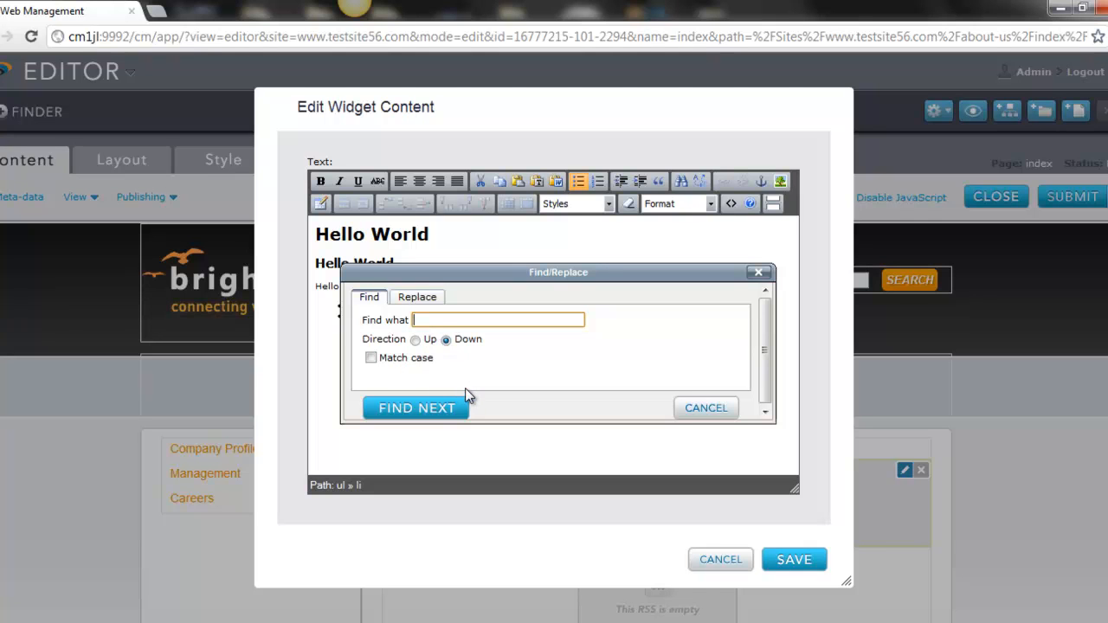
pyautogui.click(684, 408)
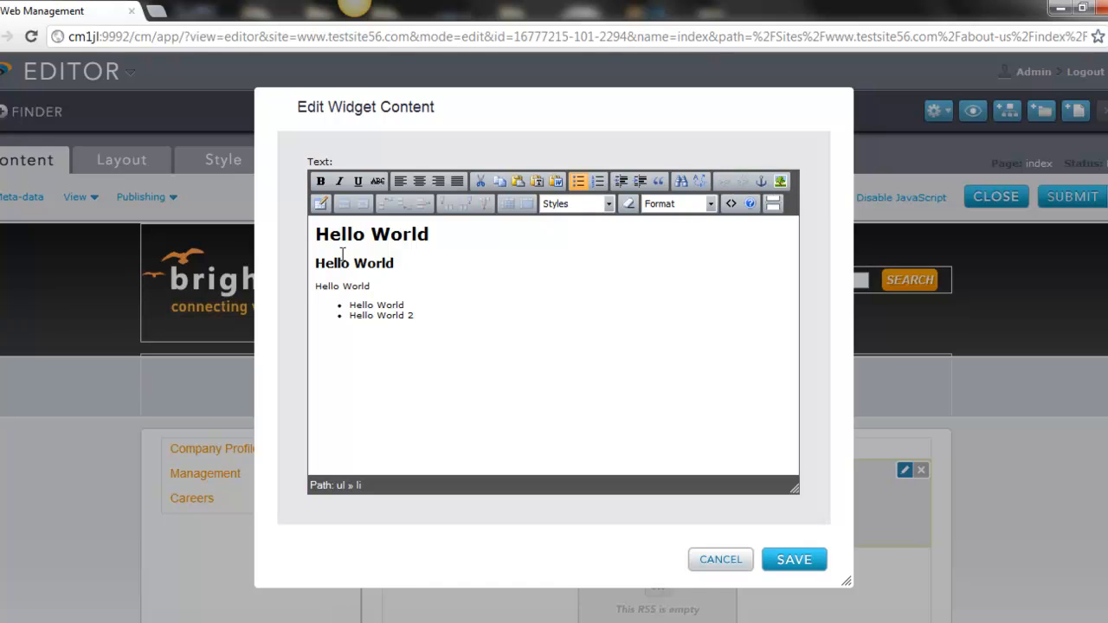
pyautogui.moveTo(317, 258); pyautogui.dragTo(405, 260)
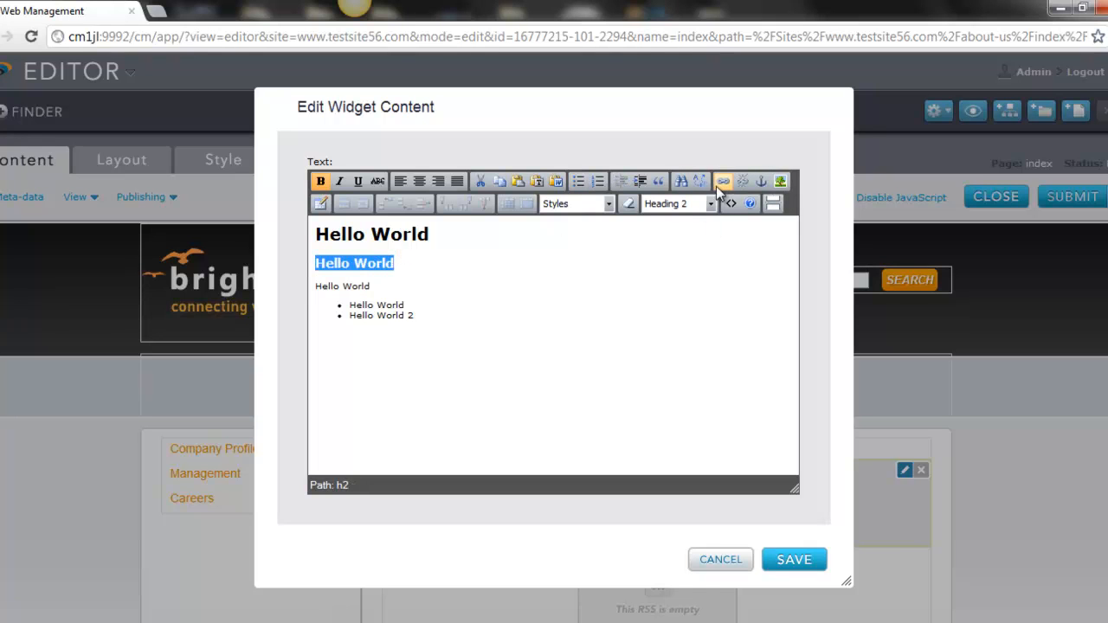
pyautogui.click(404, 266)
pyautogui.moveTo(313, 262); pyautogui.dragTo(397, 263)
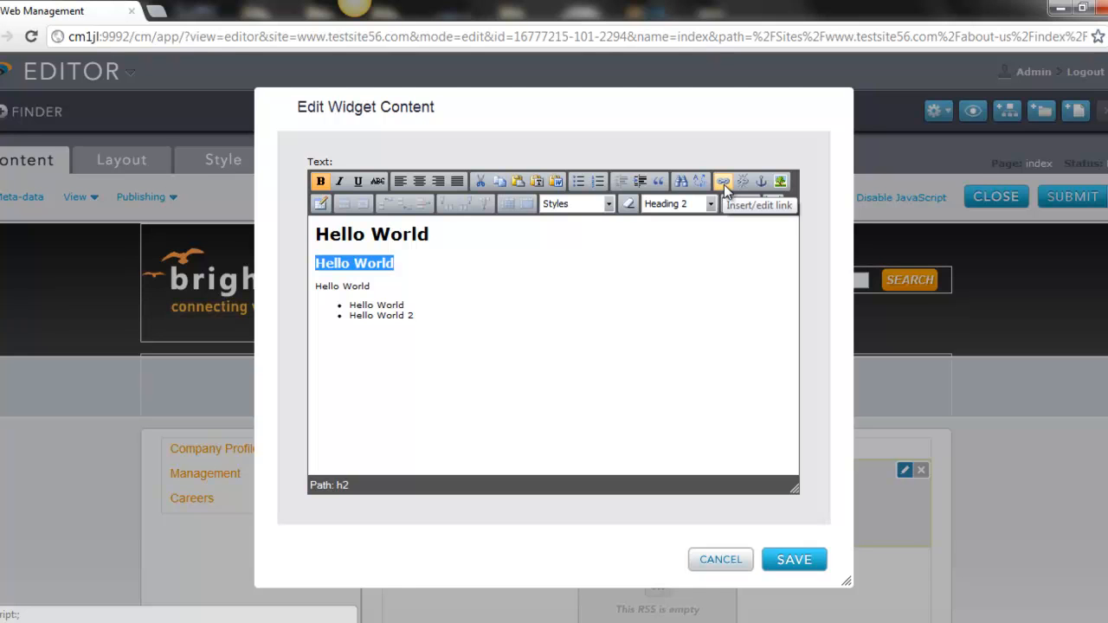
pyautogui.click(724, 184)
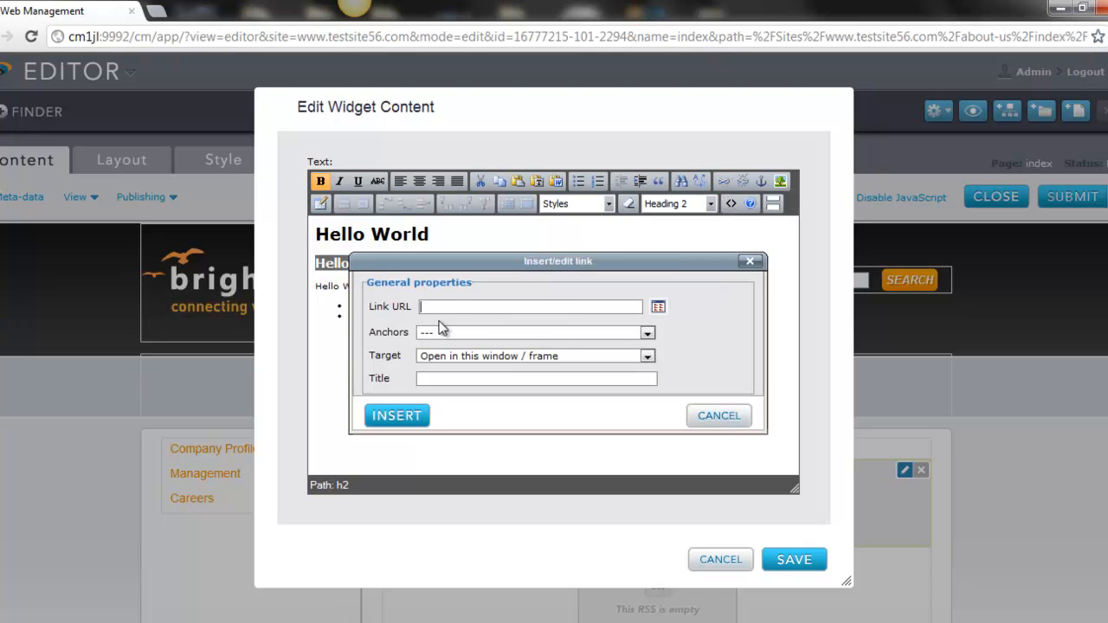
pyautogui.click(507, 301)
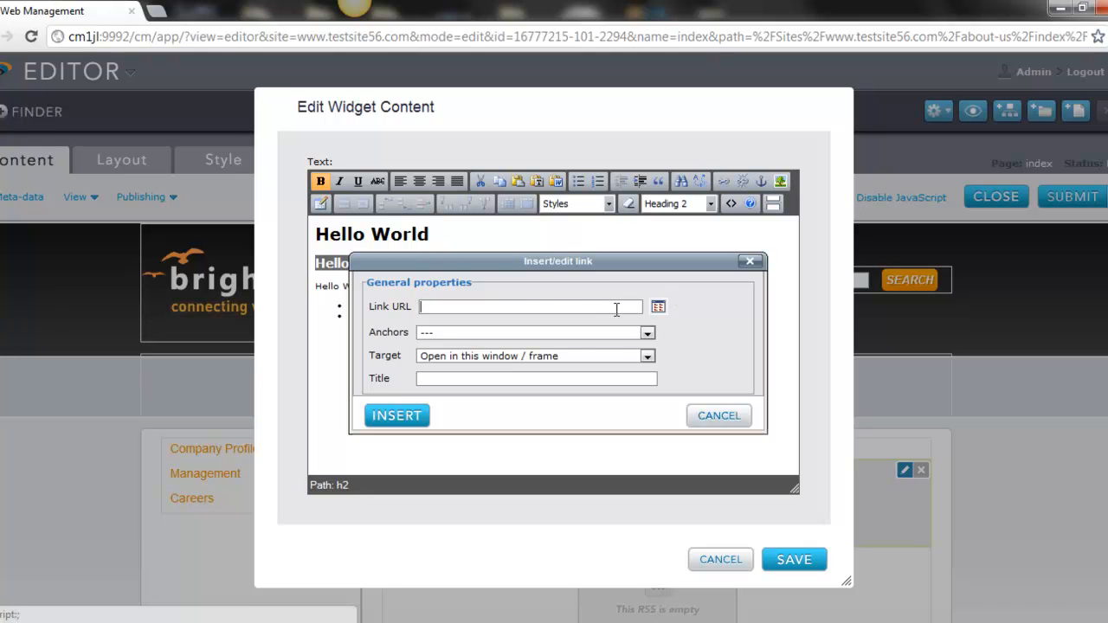
pyautogui.click(656, 310)
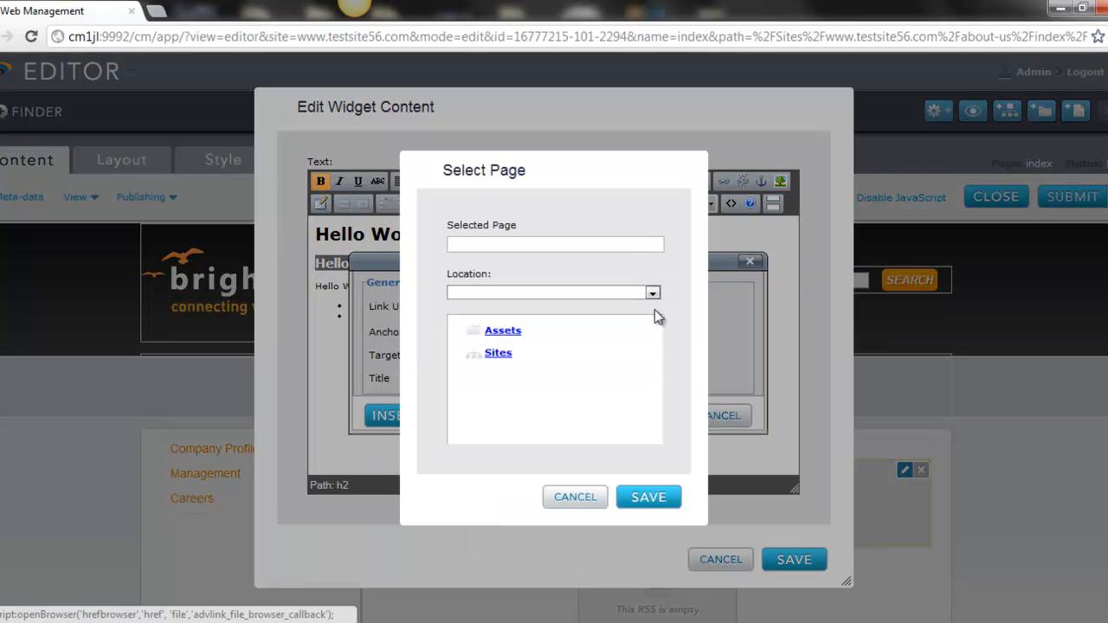
pyautogui.click(500, 357)
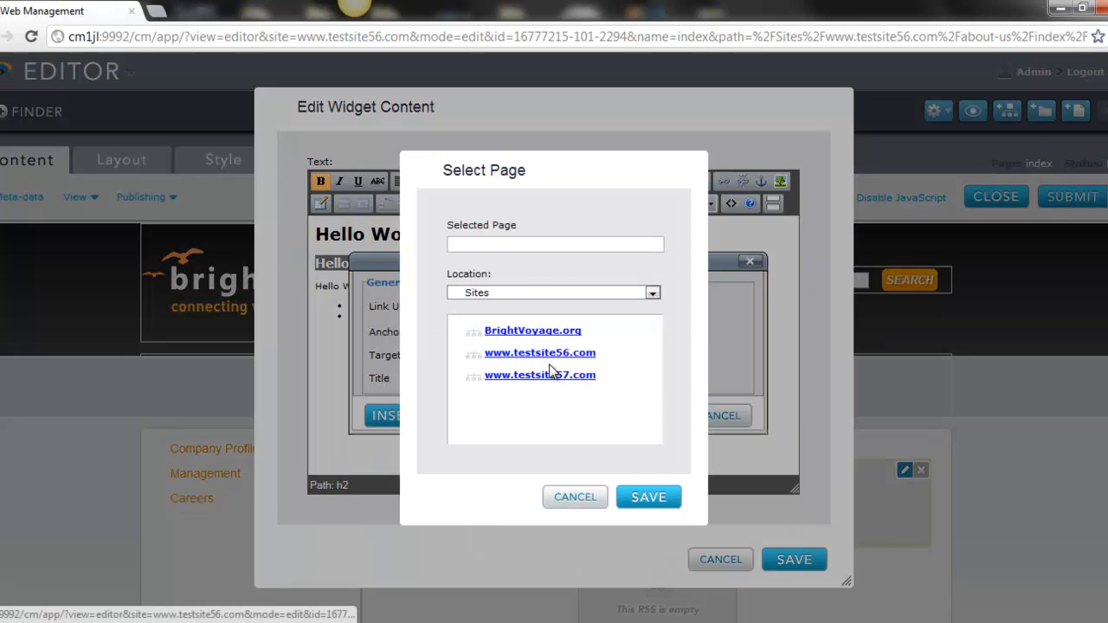
pyautogui.click(551, 354)
pyautogui.click(502, 429)
pyautogui.click(649, 496)
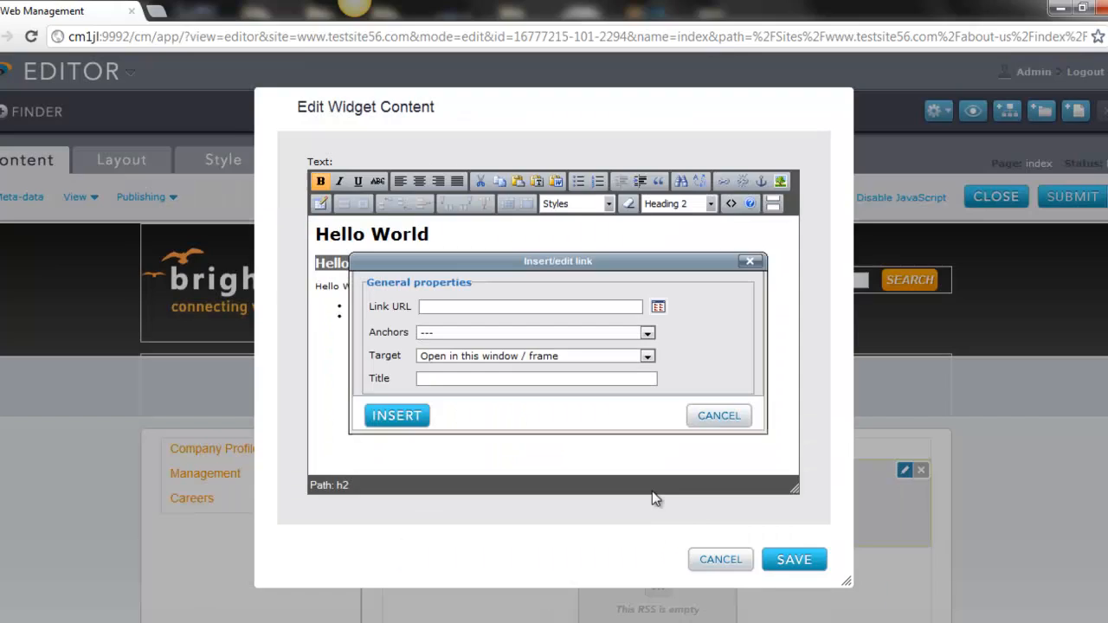
pyautogui.click(385, 415)
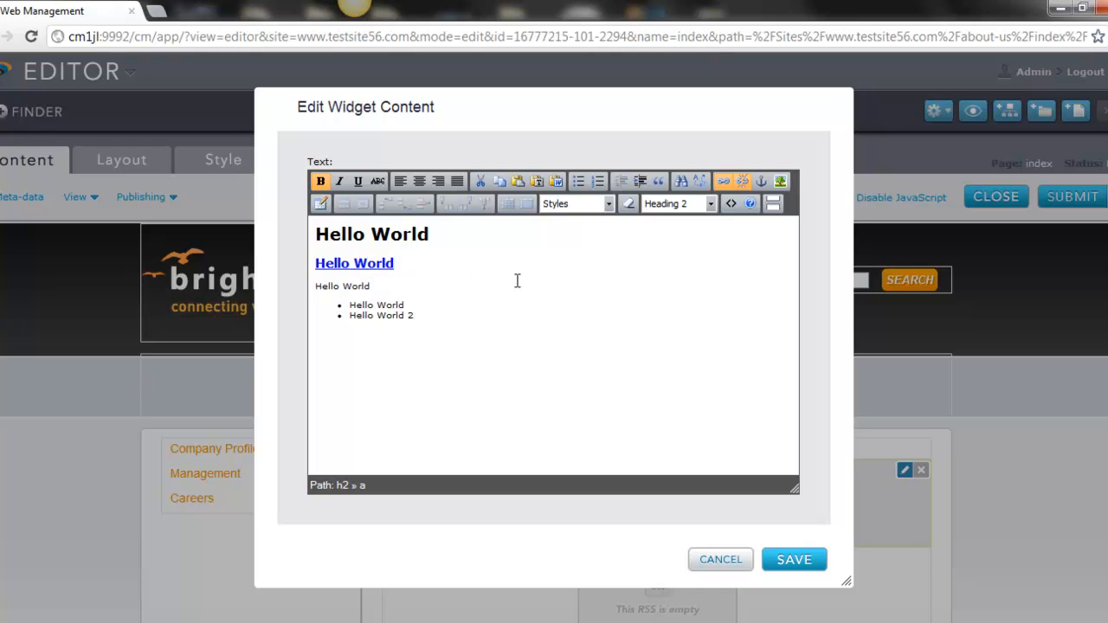
# - Check the link properties of the linked Hello World heading and close them without changes
pyautogui.click(363, 254)
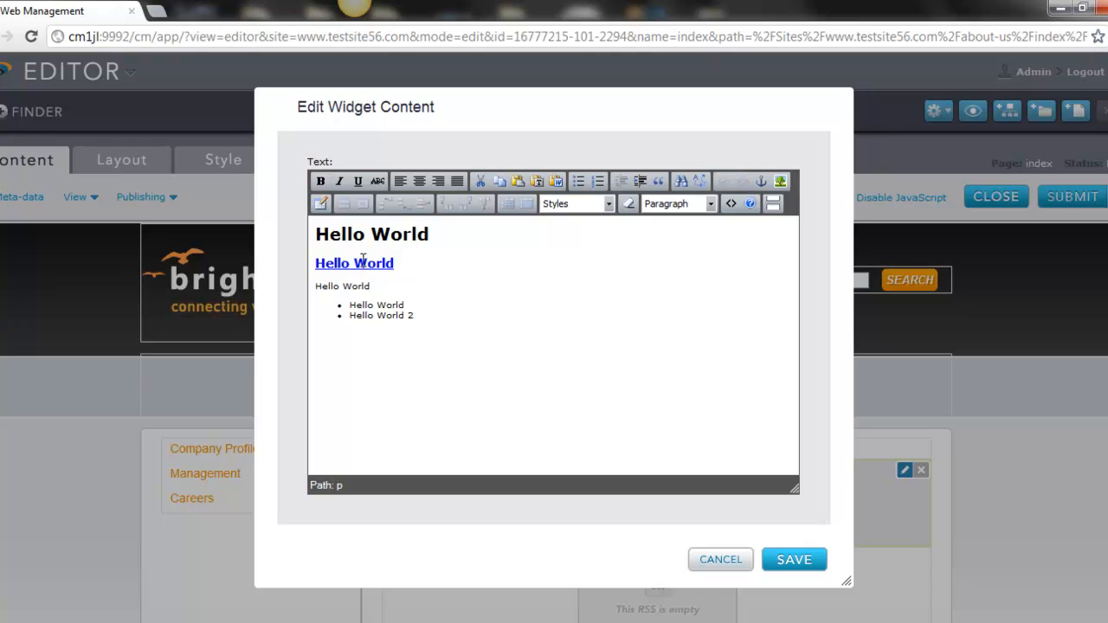
pyautogui.click(355, 263)
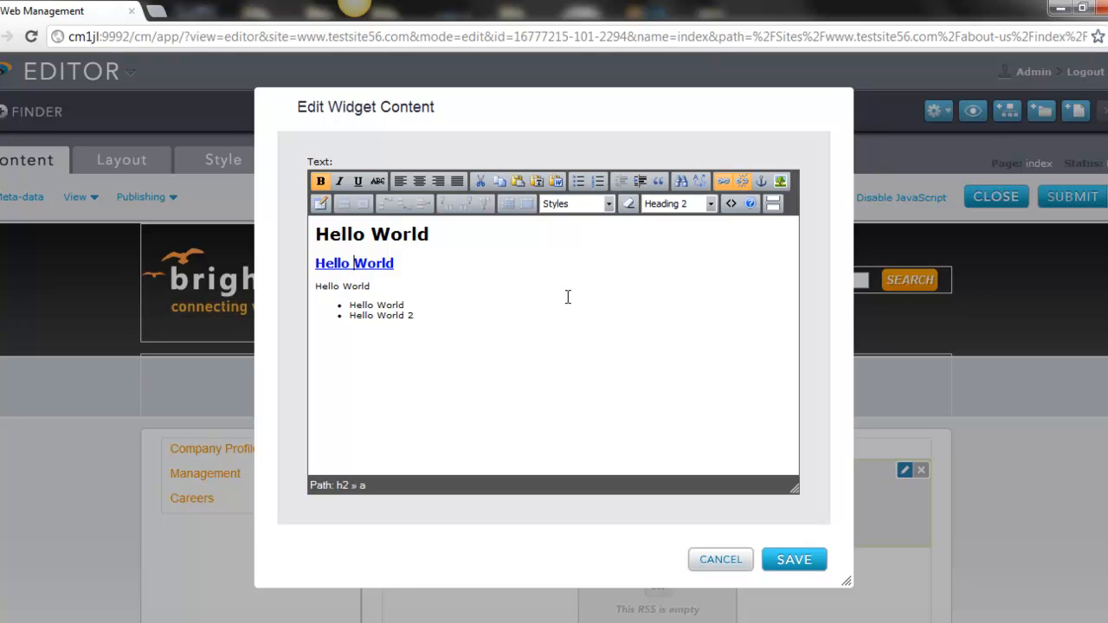
pyautogui.click(724, 182)
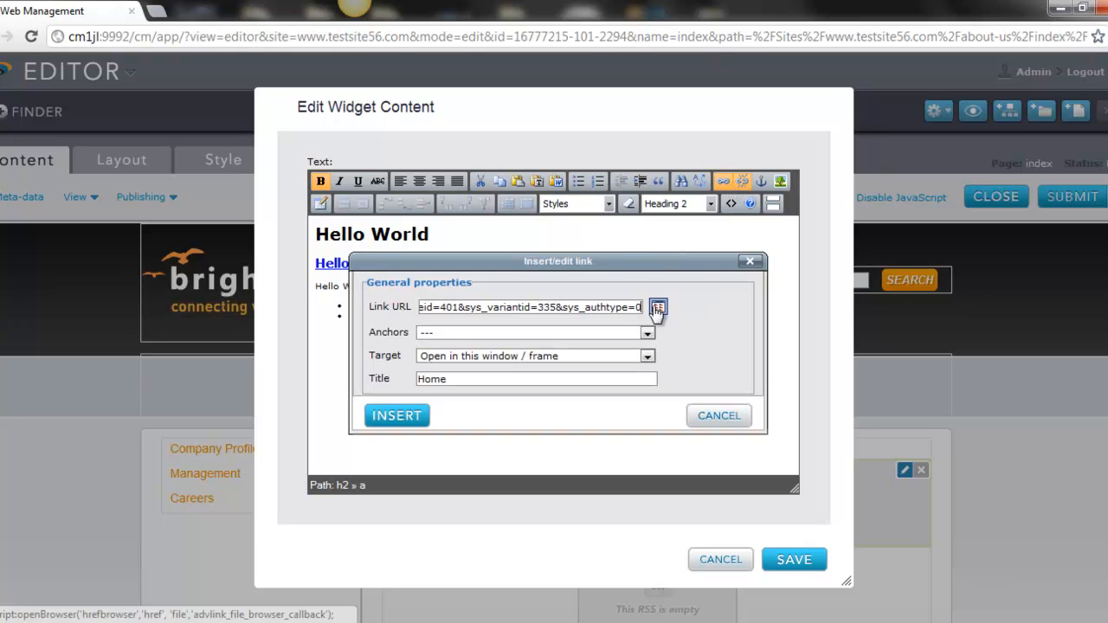
pyautogui.click(720, 413)
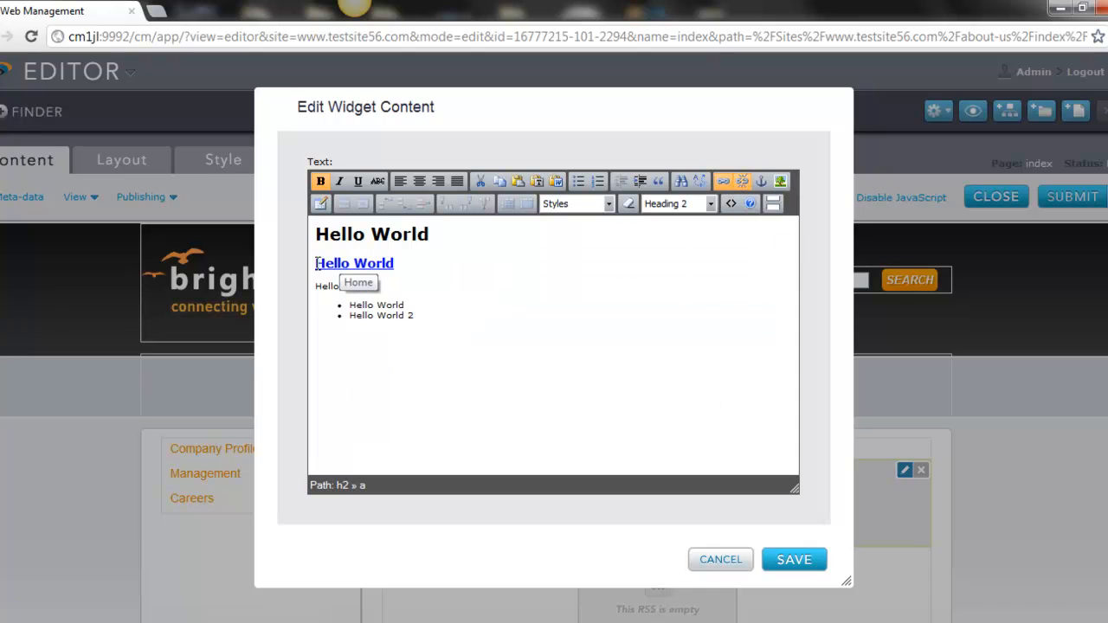
# - Remove the link from the Heading 2 Hello World line
pyautogui.moveTo(316, 263); pyautogui.dragTo(385, 263)
pyautogui.click(745, 182)
pyautogui.click(503, 325)
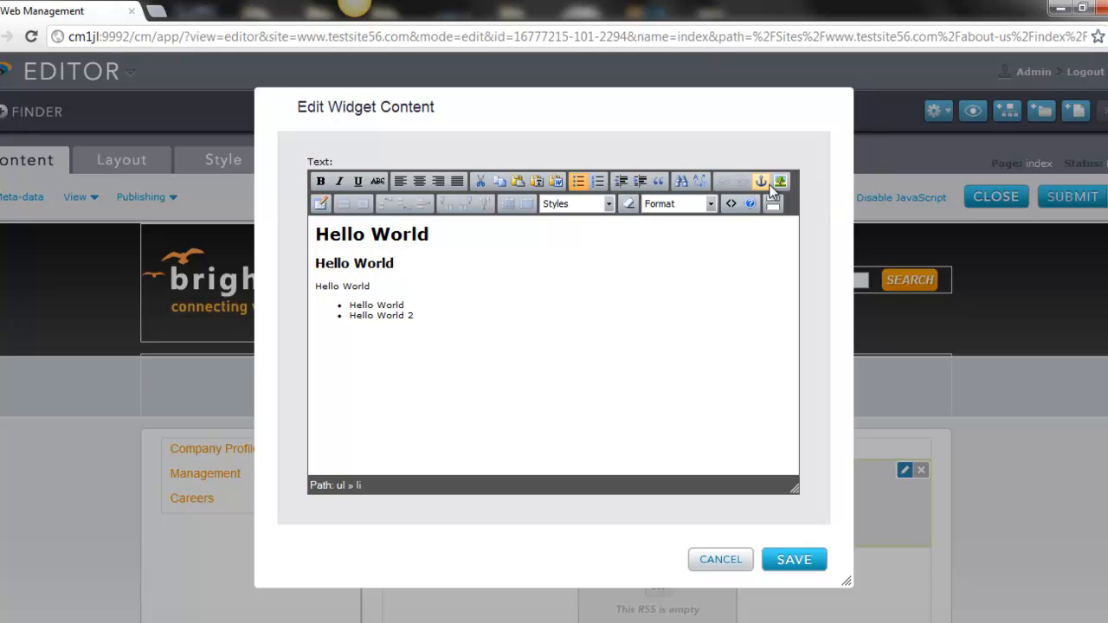
# - Insert an anchor named about-anchor on the Hello World paragraph above the bulleted list
pyautogui.moveTo(316, 286); pyautogui.dragTo(371, 287)
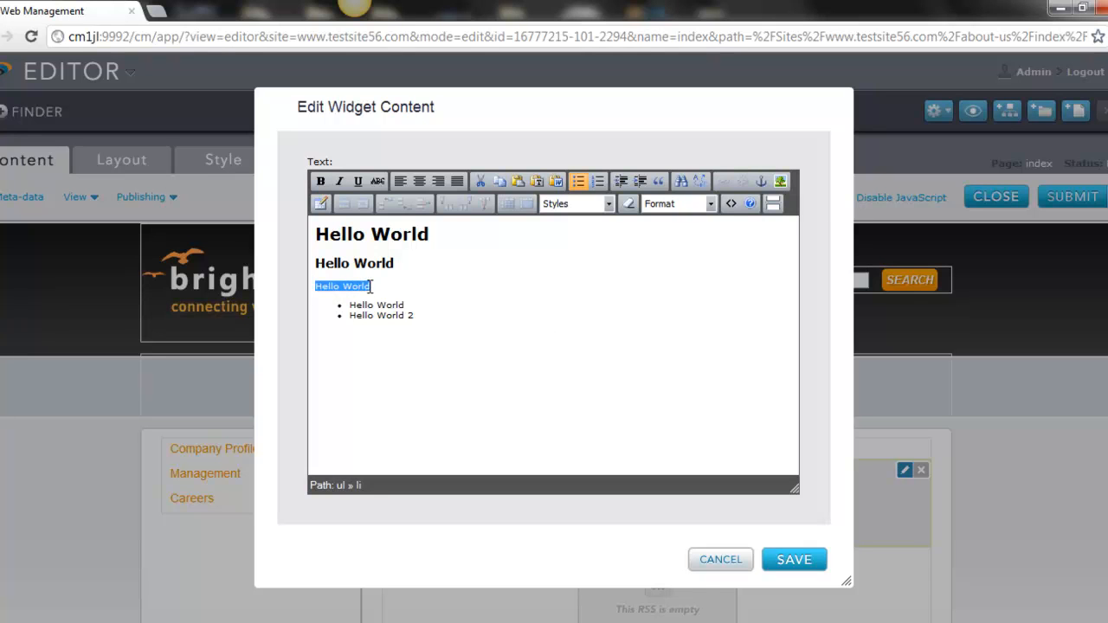
pyautogui.click(762, 182)
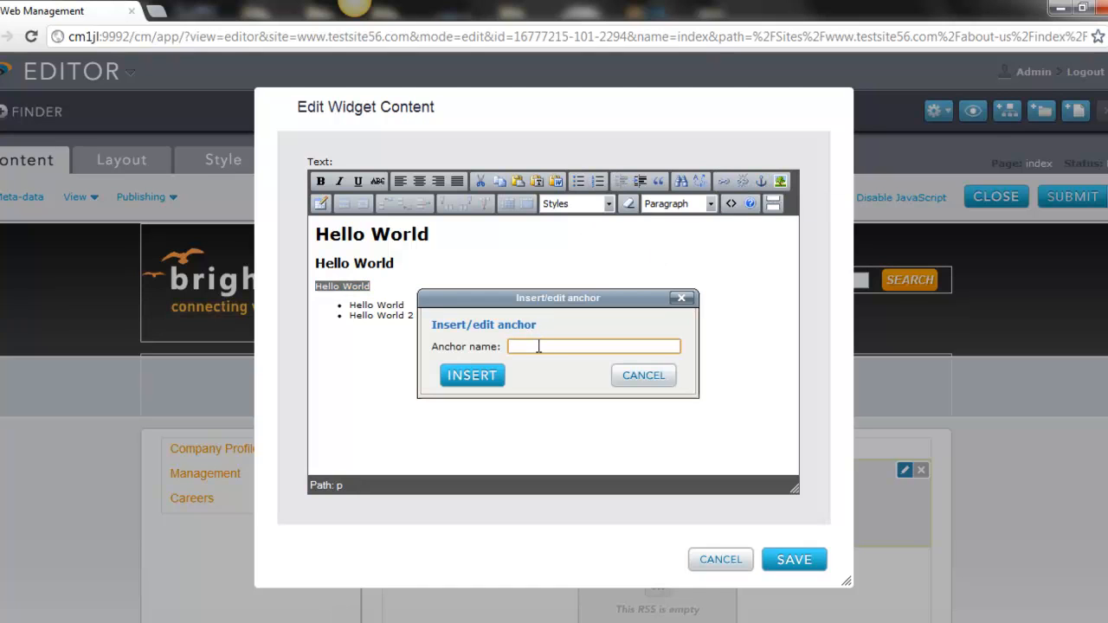
pyautogui.write('about-acn')
pyautogui.press('BackSpace')
pyautogui.press('BackSpace')
pyautogui.write('nchor')
pyautogui.click(501, 386)
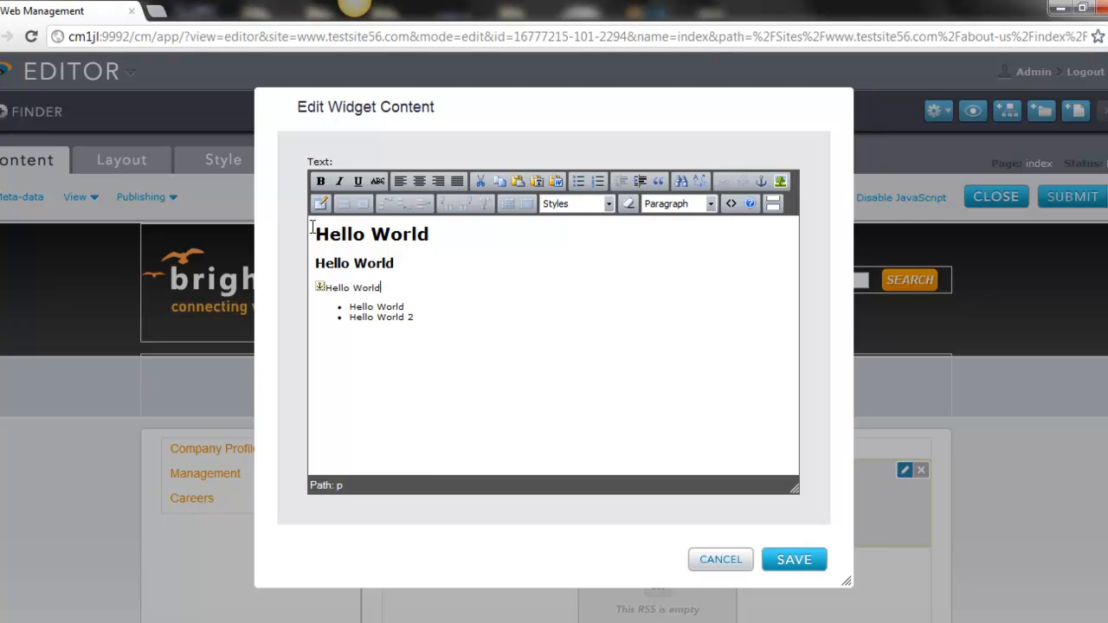
# - Link the Hello World 2 bullet to the about-anchor anchor and remove that link again
pyautogui.moveTo(347, 317); pyautogui.dragTo(417, 317)
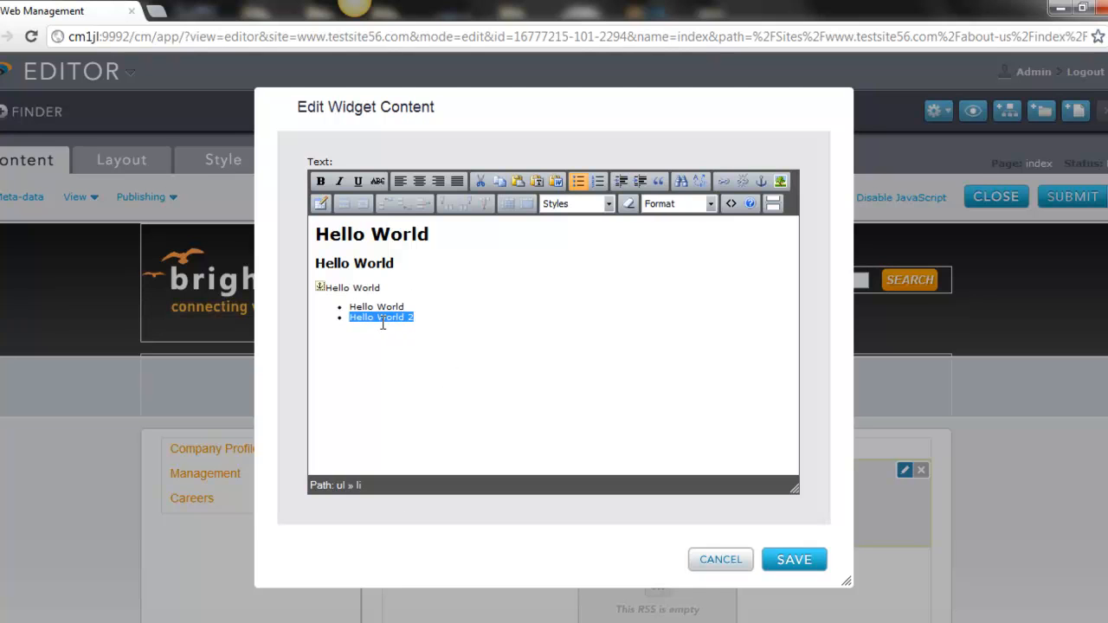
pyautogui.click(724, 182)
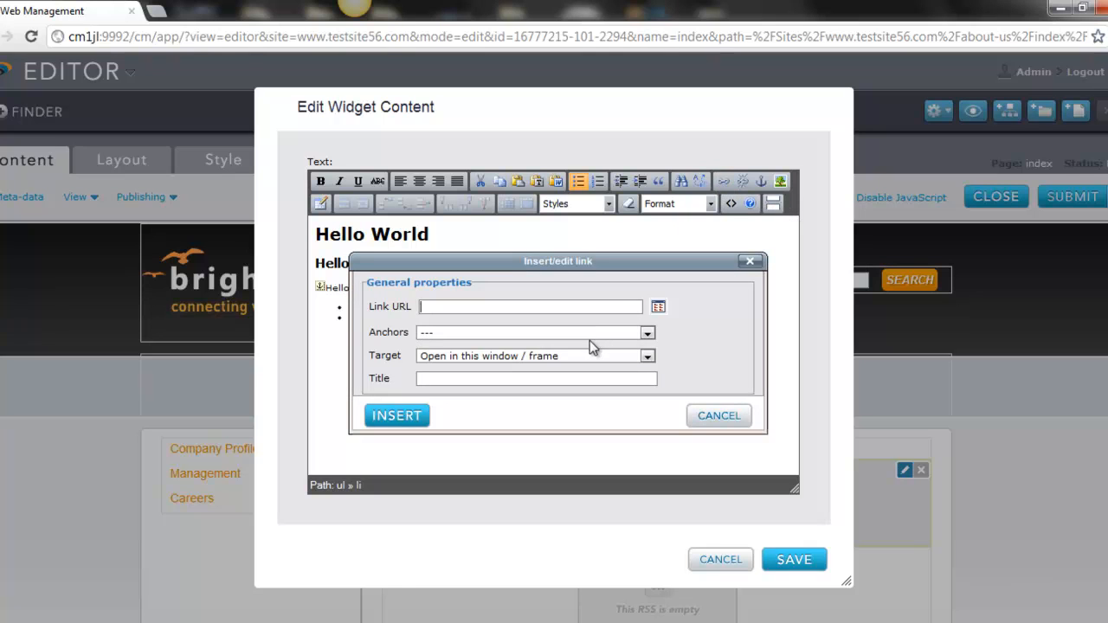
pyautogui.click(648, 334)
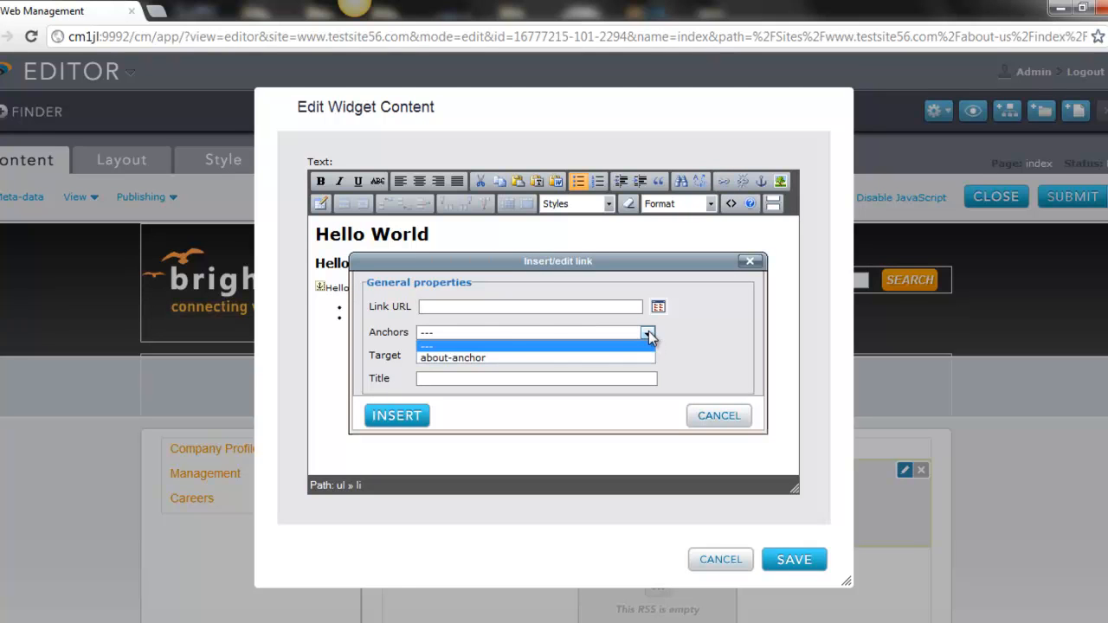
pyautogui.click(468, 358)
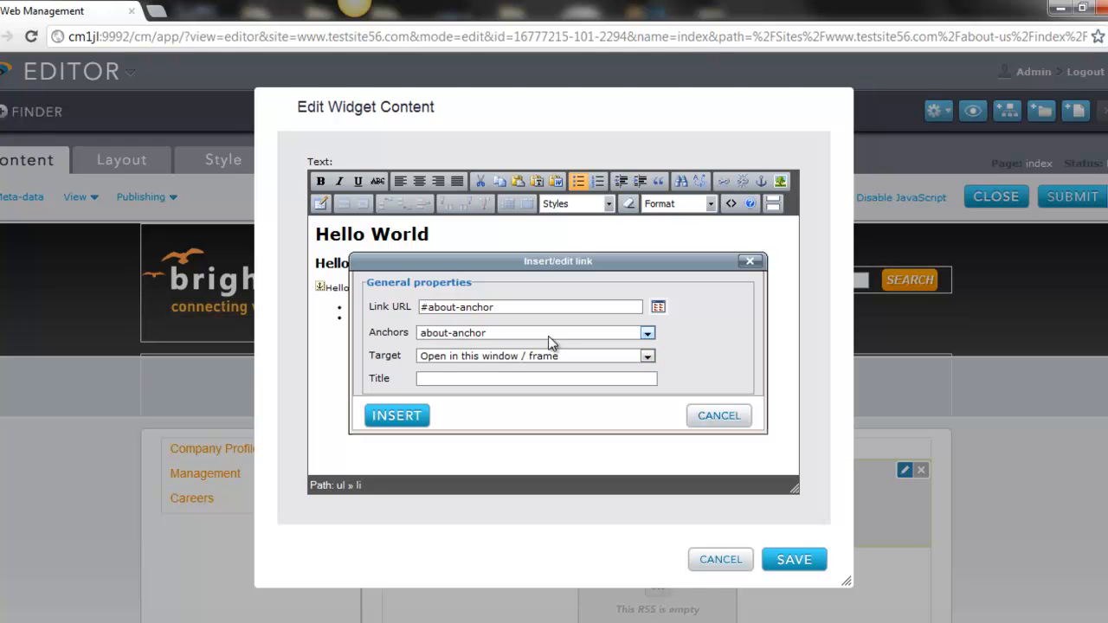
pyautogui.click(392, 419)
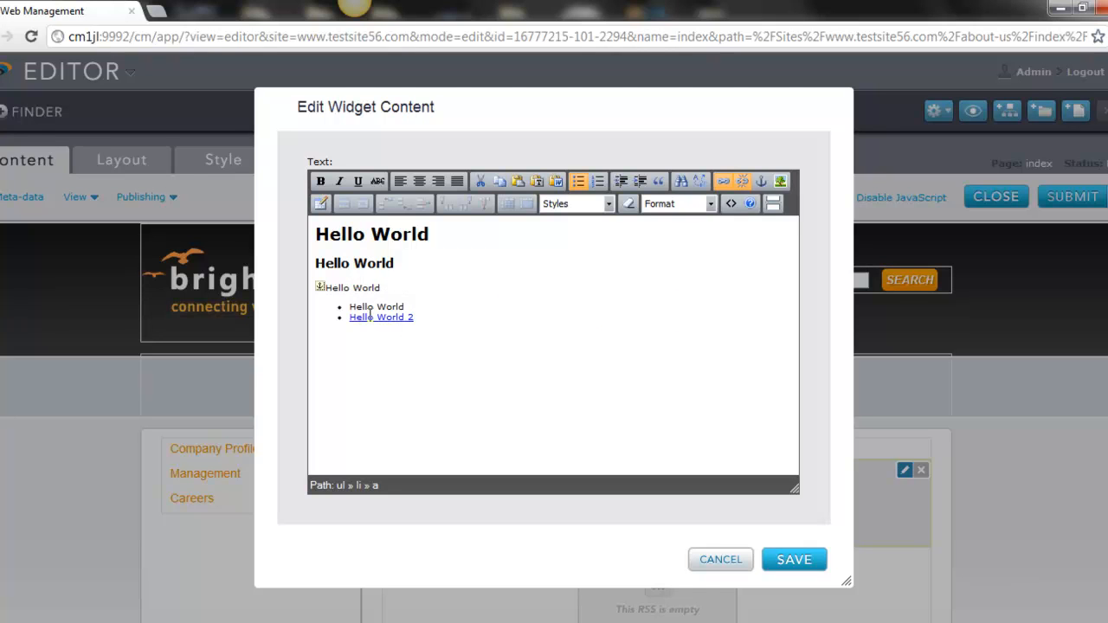
pyautogui.click(744, 179)
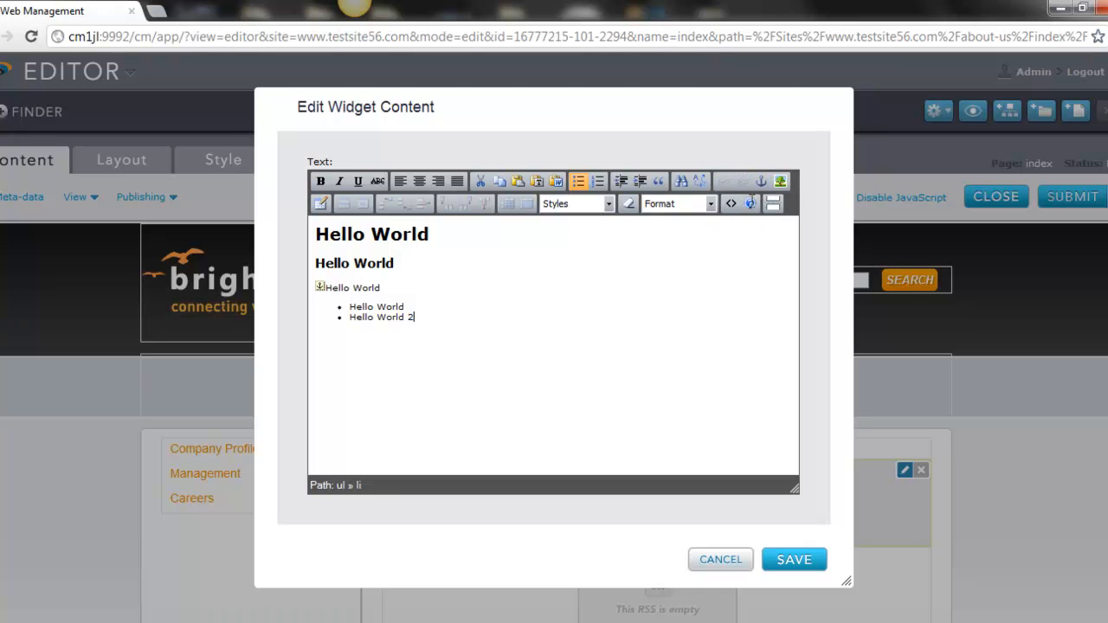
# - Start a new paragraph below the list and choose the sample image from the AboutBVAssets images folder for insertion
pyautogui.press('Return')
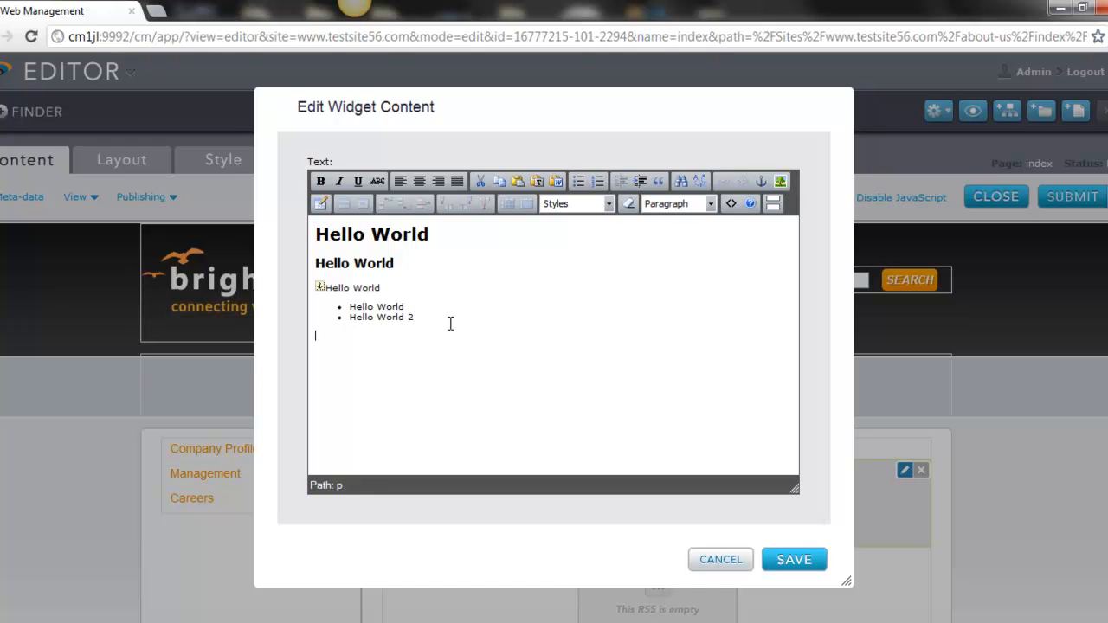
pyautogui.click(781, 185)
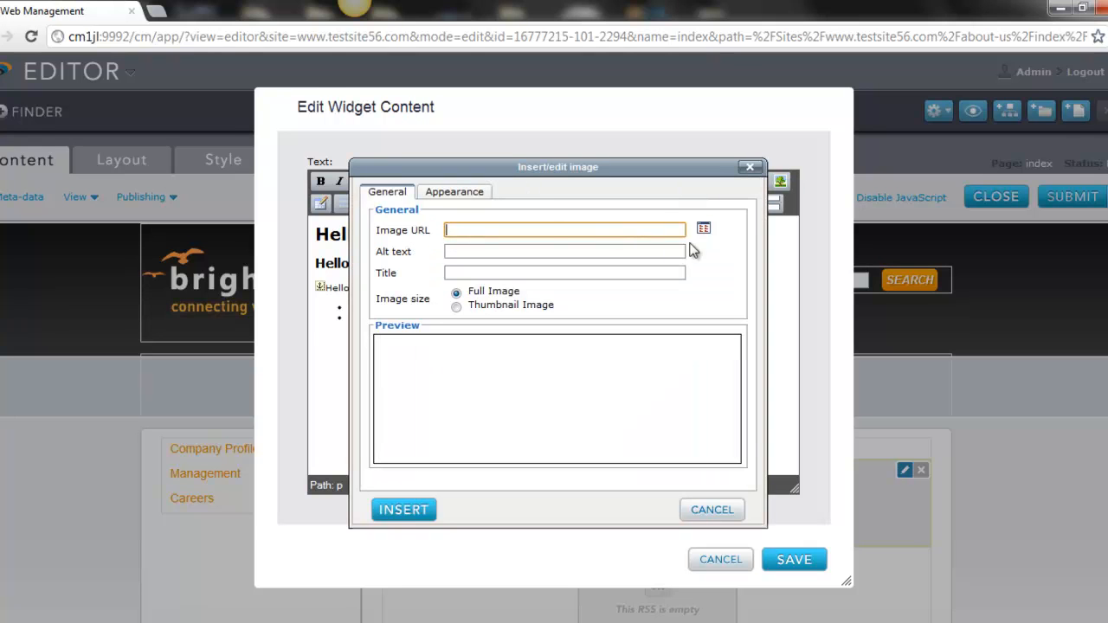
pyautogui.click(703, 228)
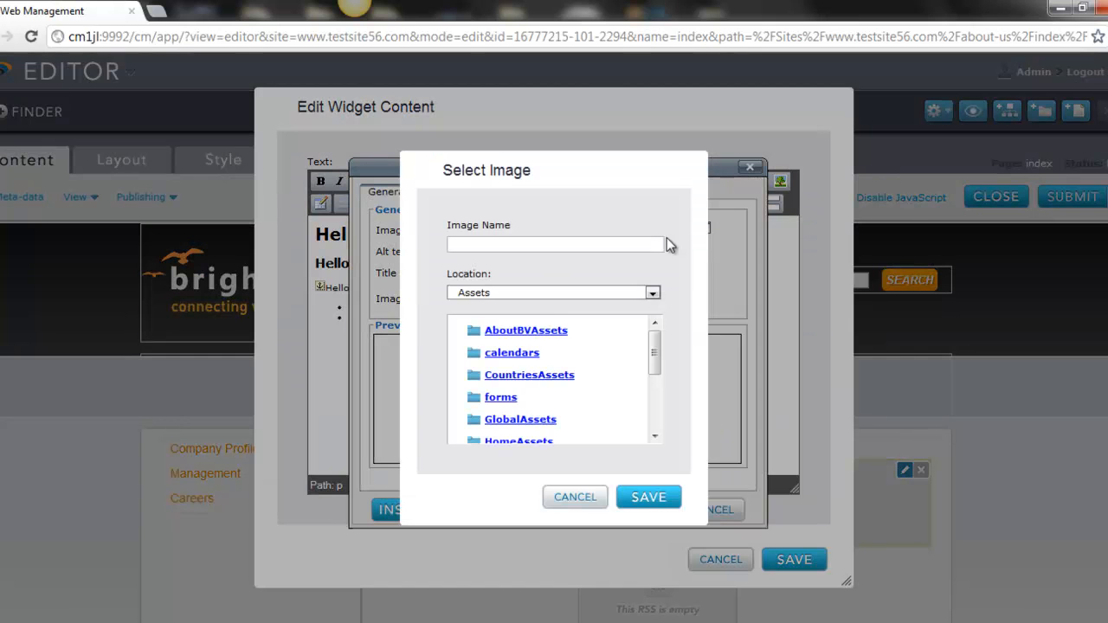
pyautogui.click(530, 336)
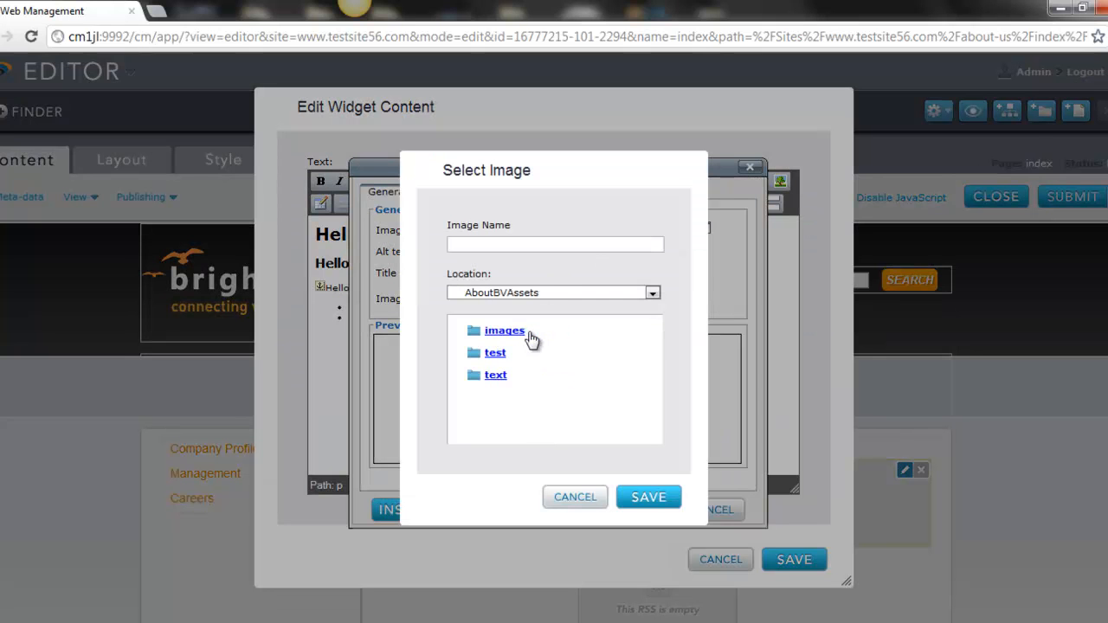
pyautogui.click(504, 333)
pyautogui.click(555, 355)
pyautogui.click(649, 500)
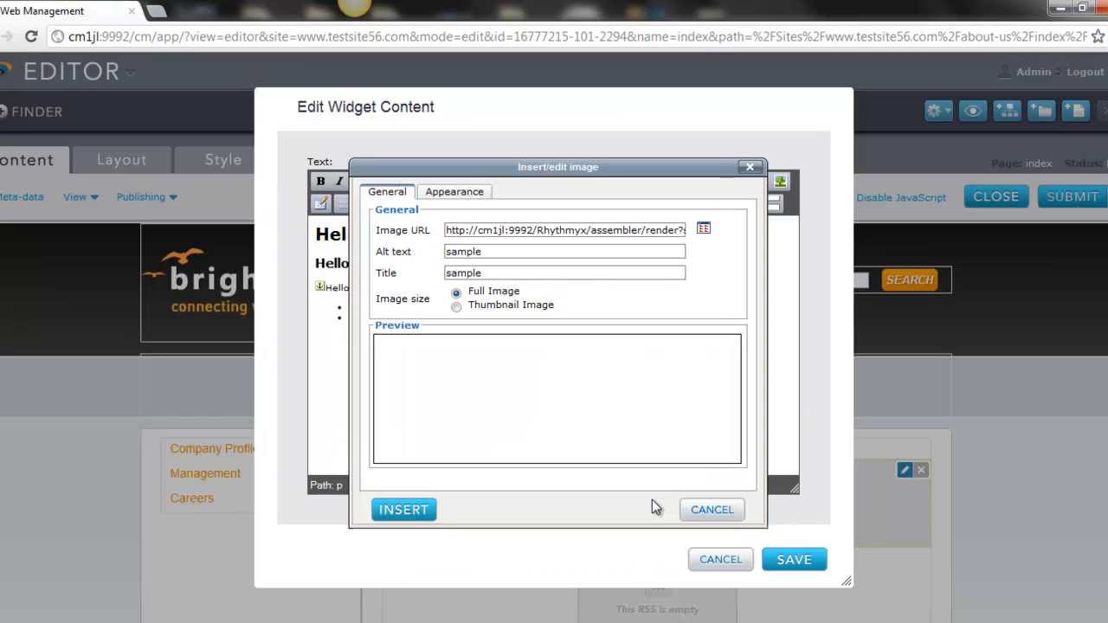
# - Set the image size to Thumbnail Image and its alignment to Left
pyautogui.click(458, 308)
pyautogui.click(458, 294)
pyautogui.click(457, 307)
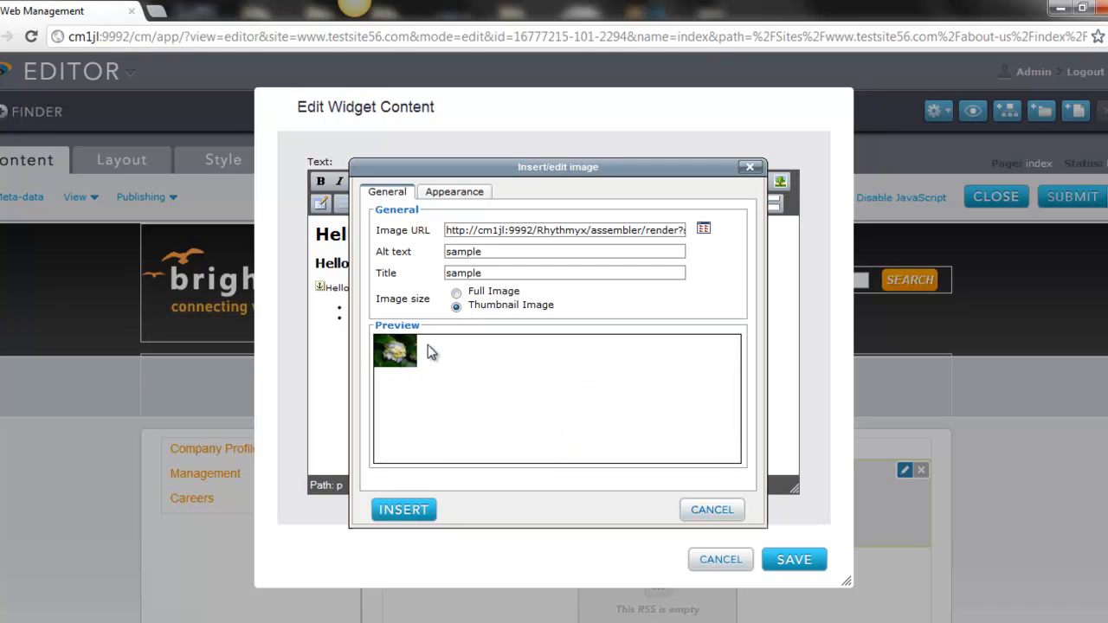
pyautogui.click(463, 198)
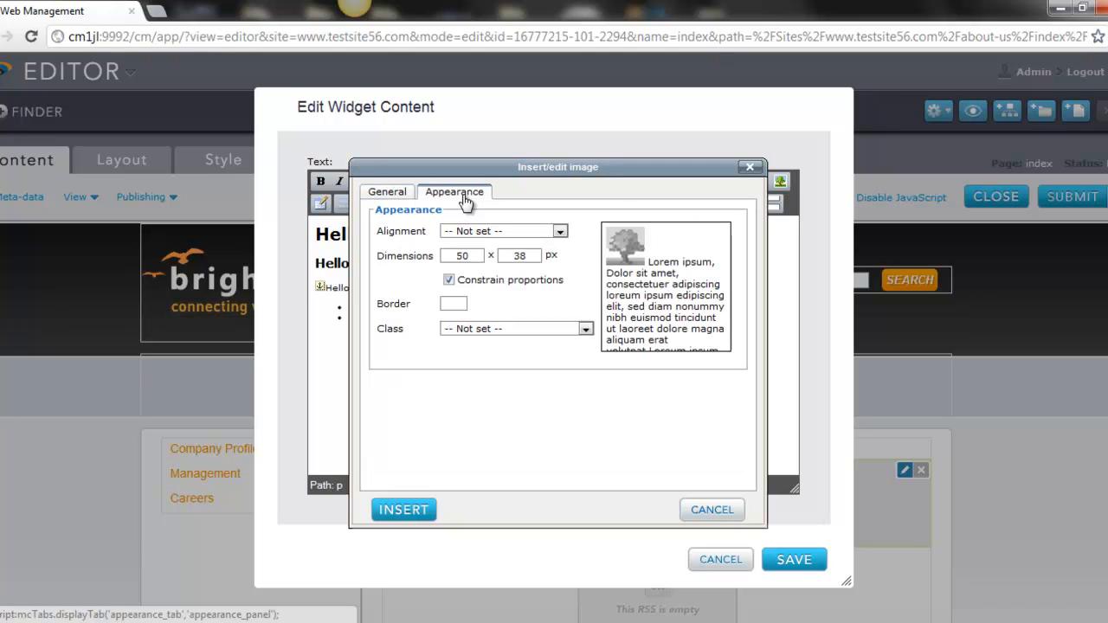
pyautogui.click(561, 232)
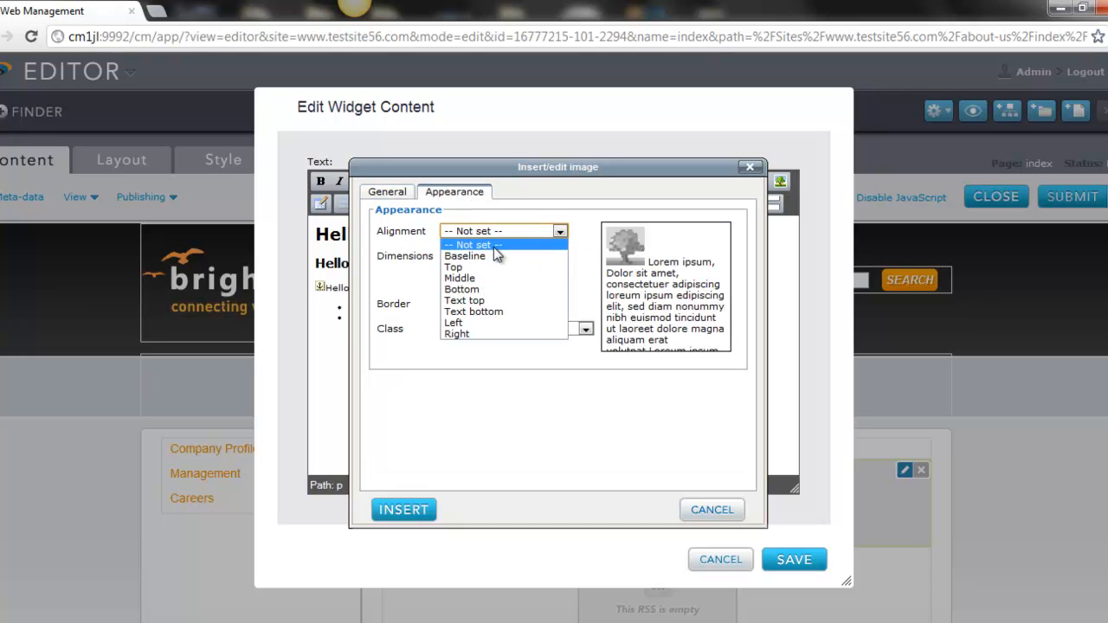
pyautogui.click(454, 323)
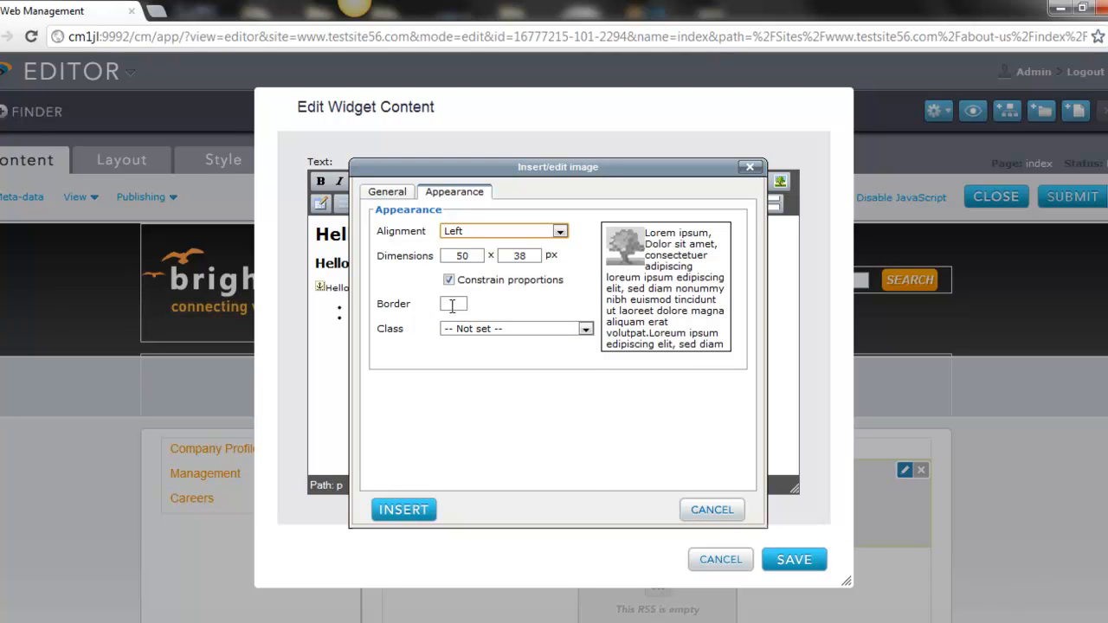
# - Review the image's Class options, leave Class at Not set, and insert the image into the text
pyautogui.click(585, 328)
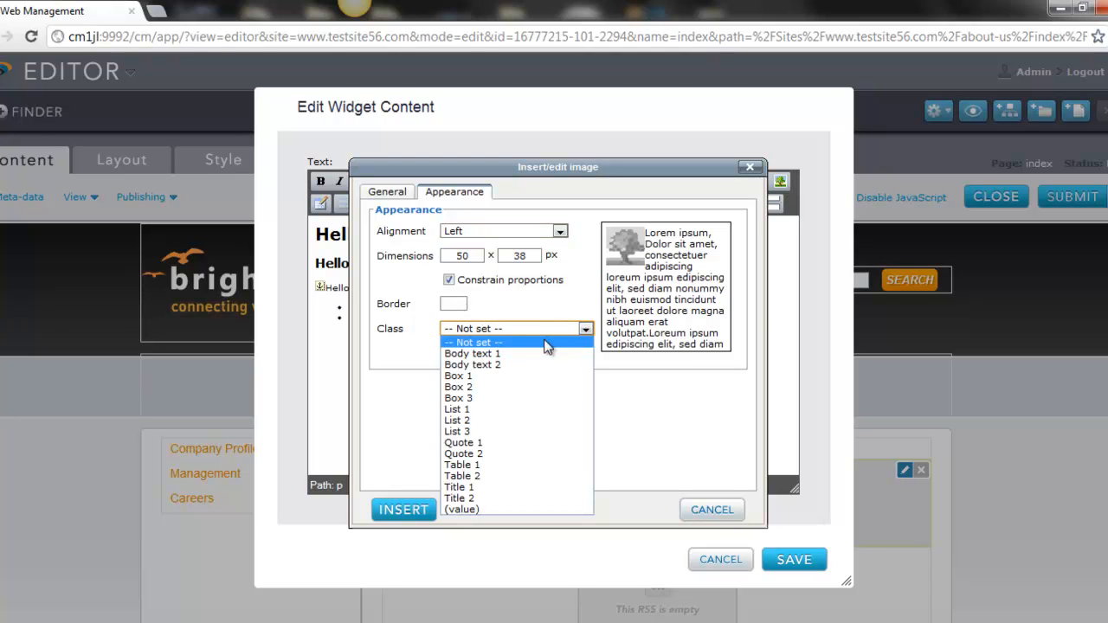
pyautogui.click(413, 338)
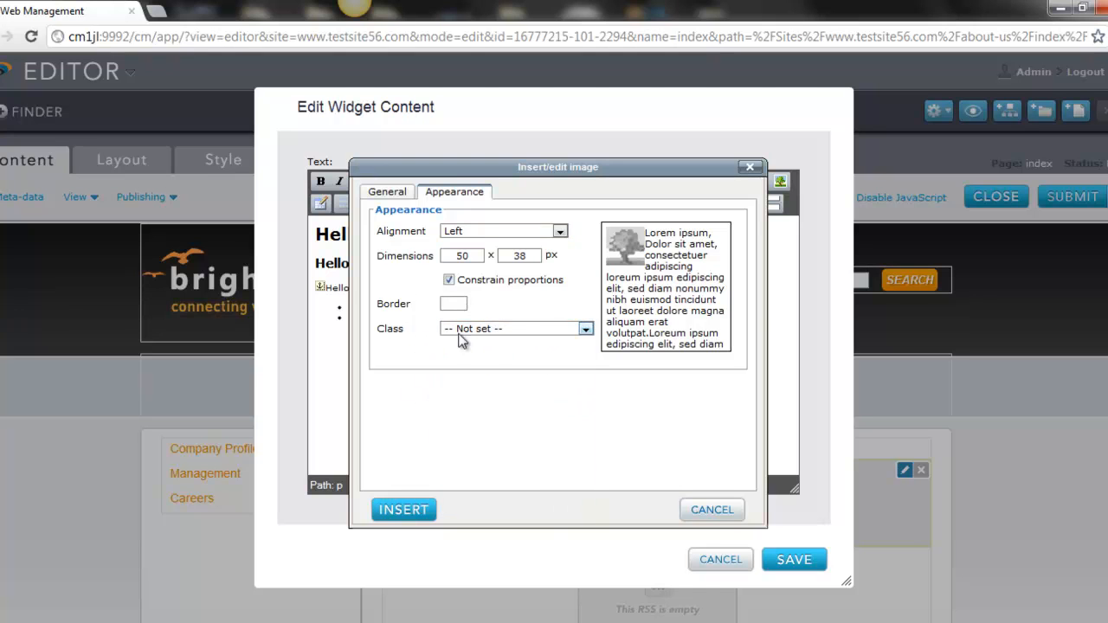
pyautogui.click(584, 329)
pyautogui.click(498, 339)
pyautogui.click(585, 331)
pyautogui.click(569, 296)
pyautogui.click(403, 509)
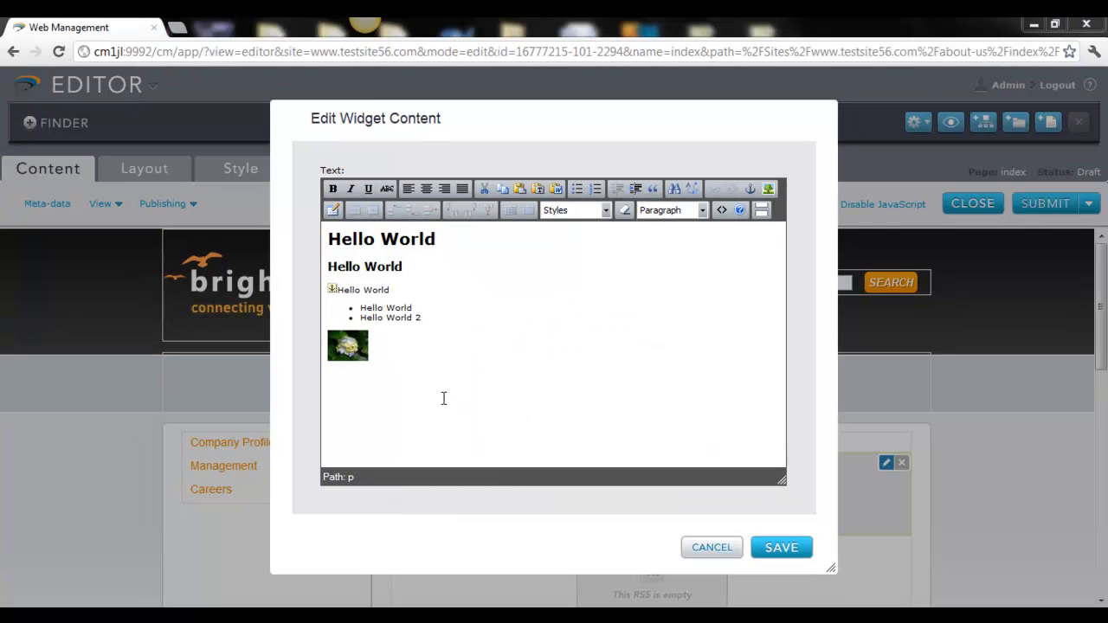
pyautogui.click(346, 351)
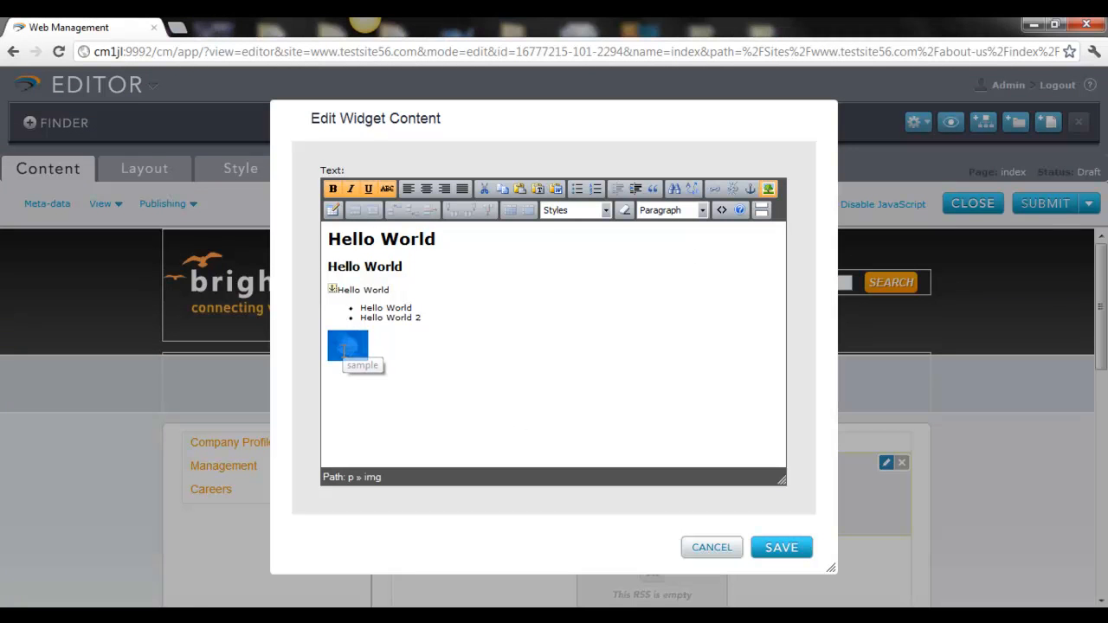
# - Replace the sample image with Thailand.jpg from the CountriesAssets images folder, inserted at full size
pyautogui.press('Delete')
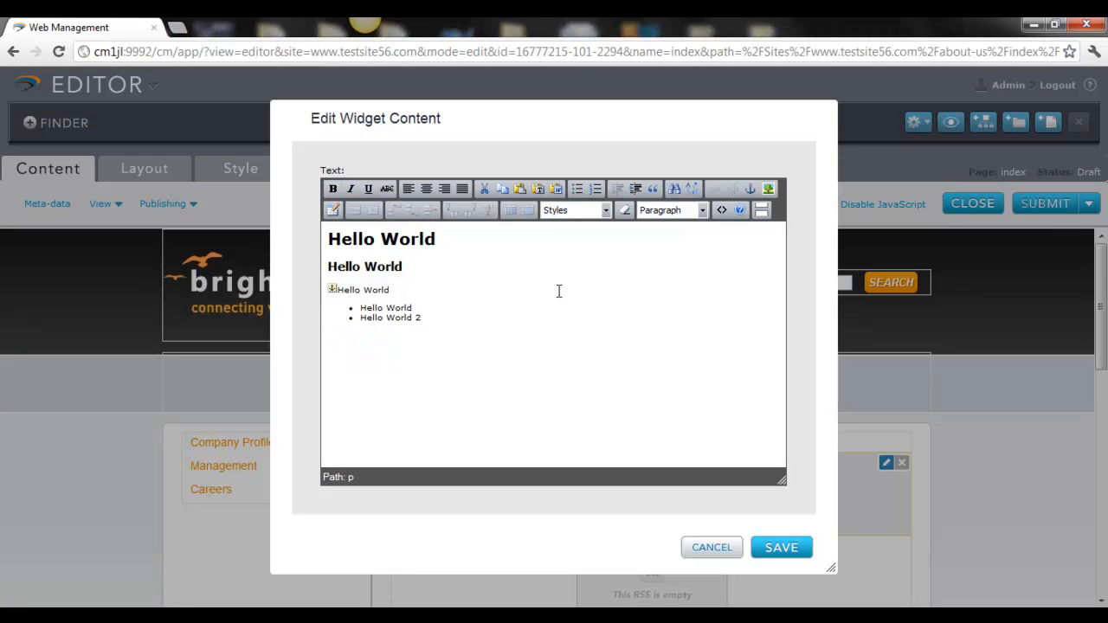
pyautogui.click(768, 190)
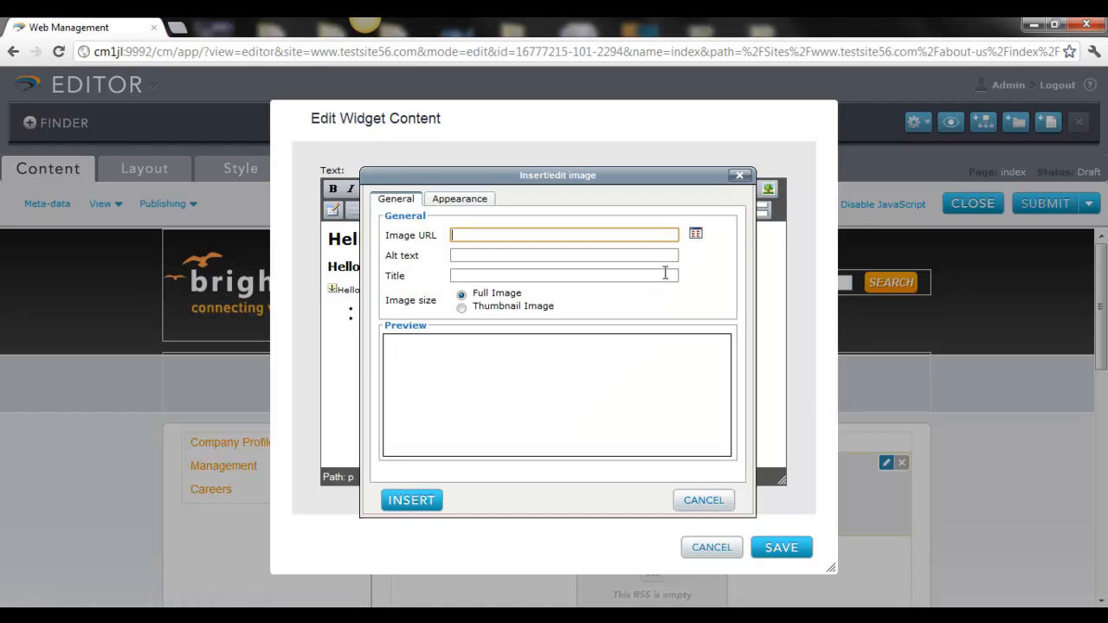
pyautogui.click(695, 235)
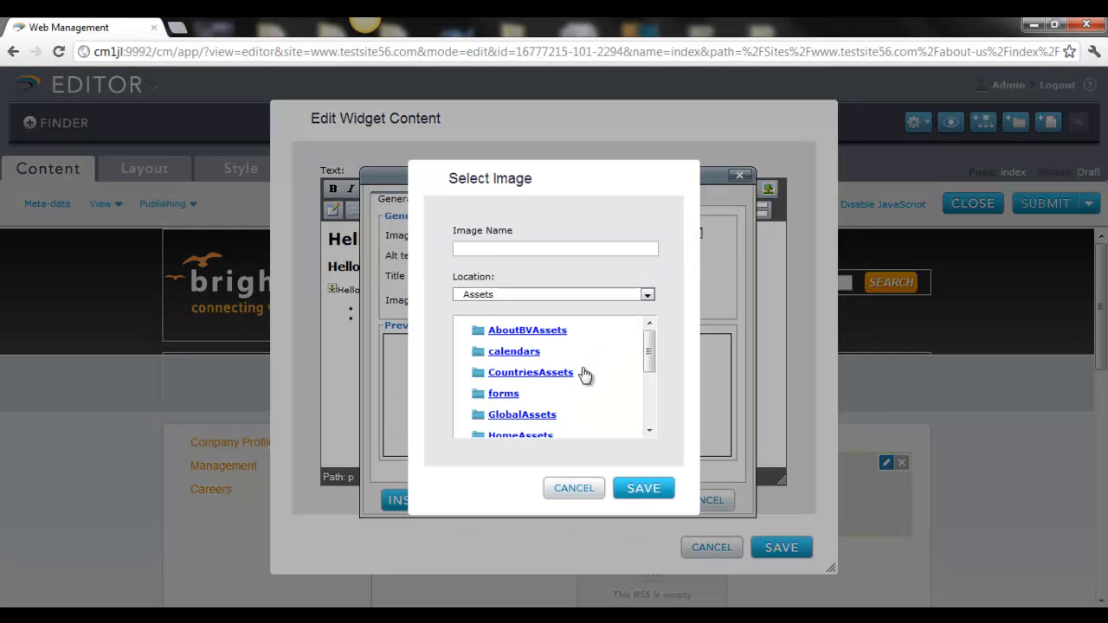
pyautogui.click(549, 381)
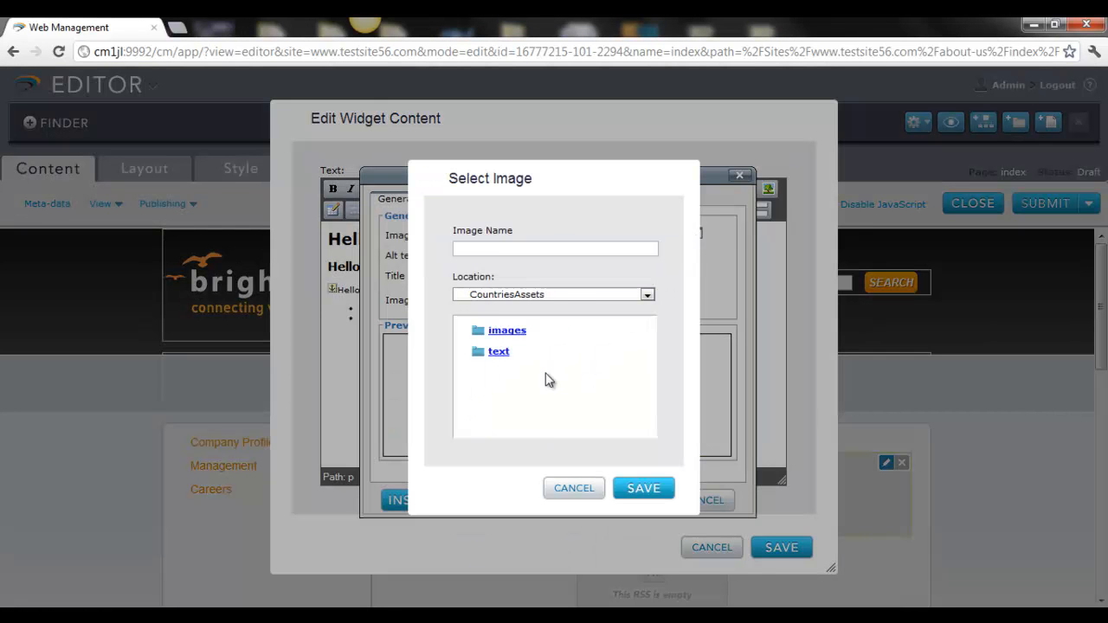
pyautogui.click(501, 332)
pyautogui.scroll(-3, 598, 364)
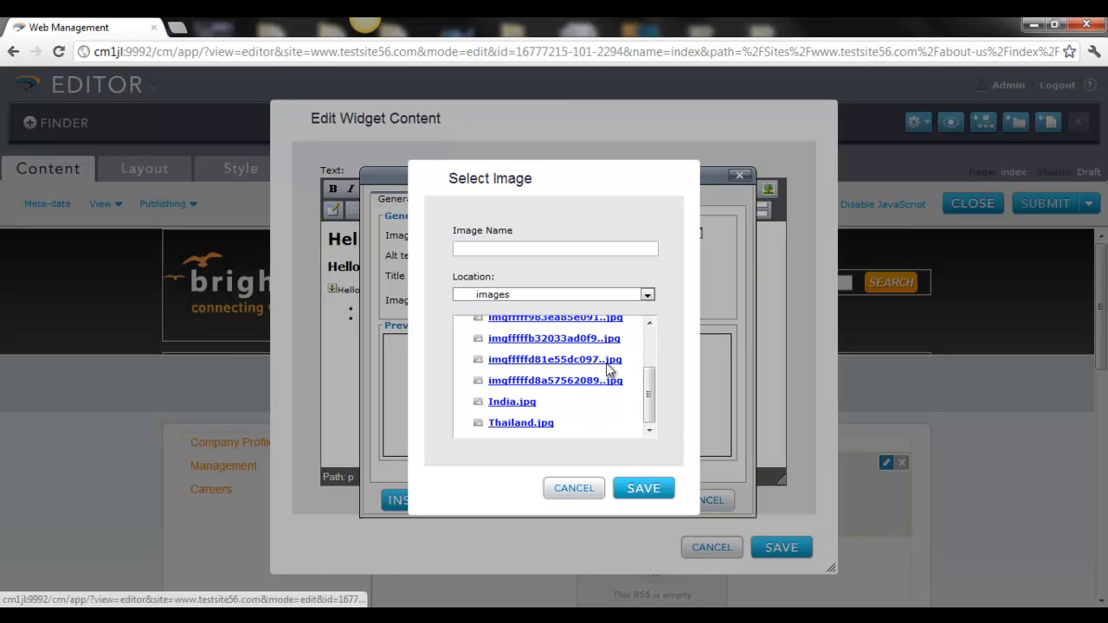
pyautogui.click(558, 424)
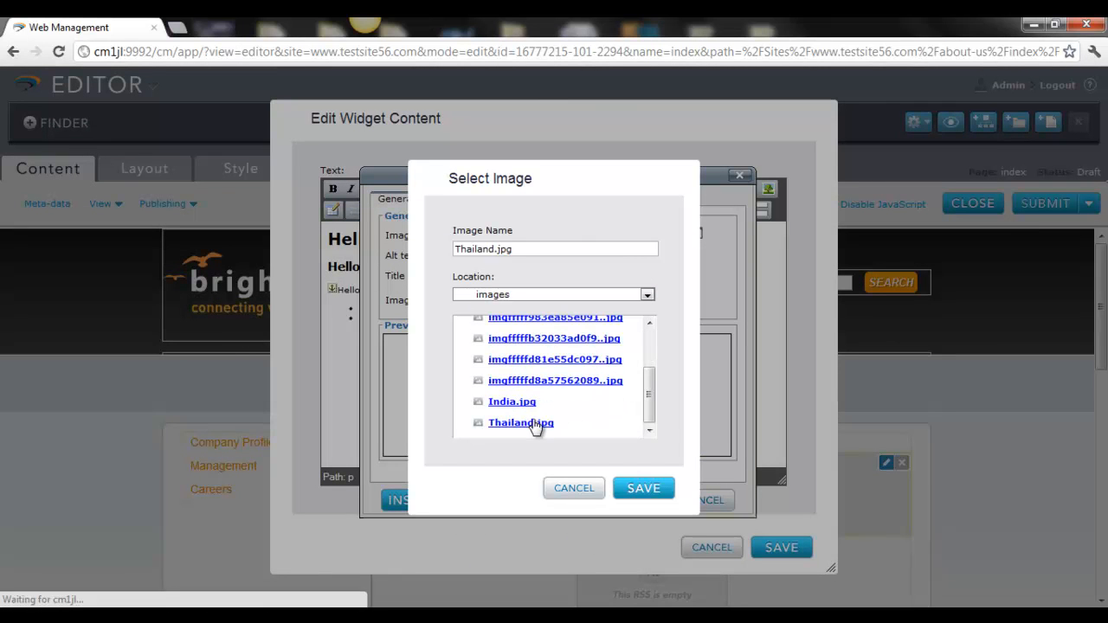
pyautogui.click(641, 487)
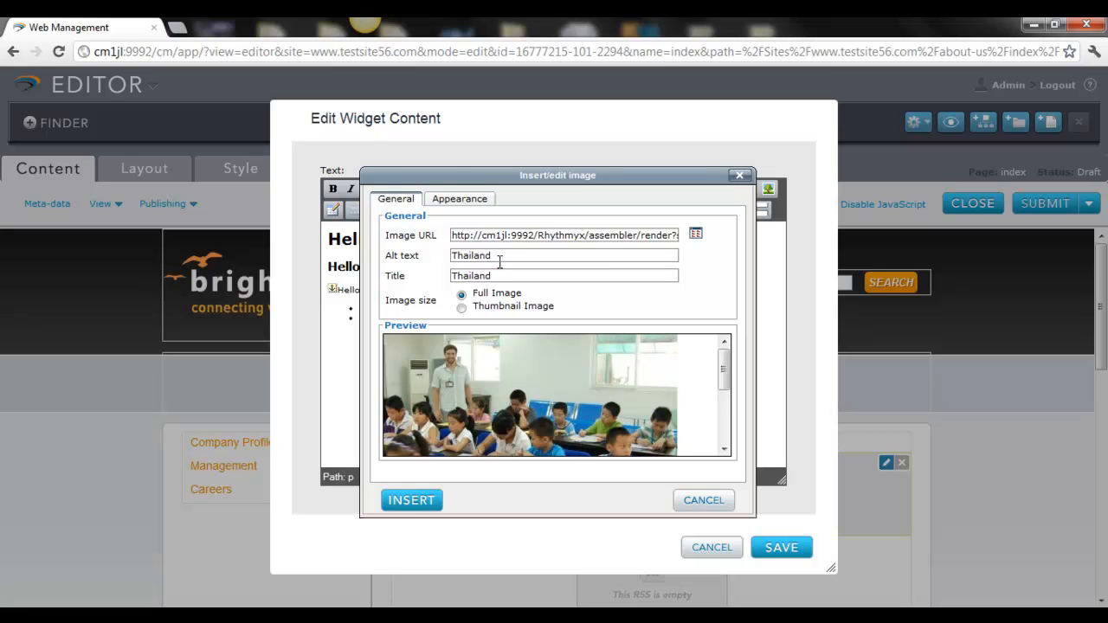
pyautogui.click(409, 502)
pyautogui.moveTo(782, 302); pyautogui.dragTo(781, 348)
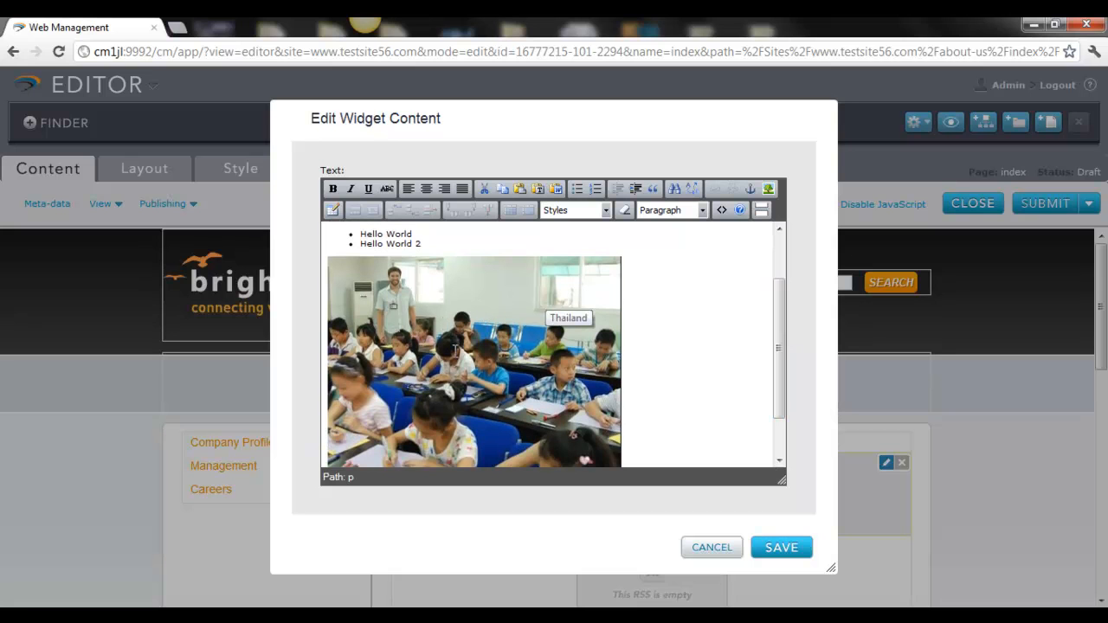
# - Link the Thailand image to the Countries page of the BrightVoyage.org site, opening in the same window
pyautogui.click(458, 346)
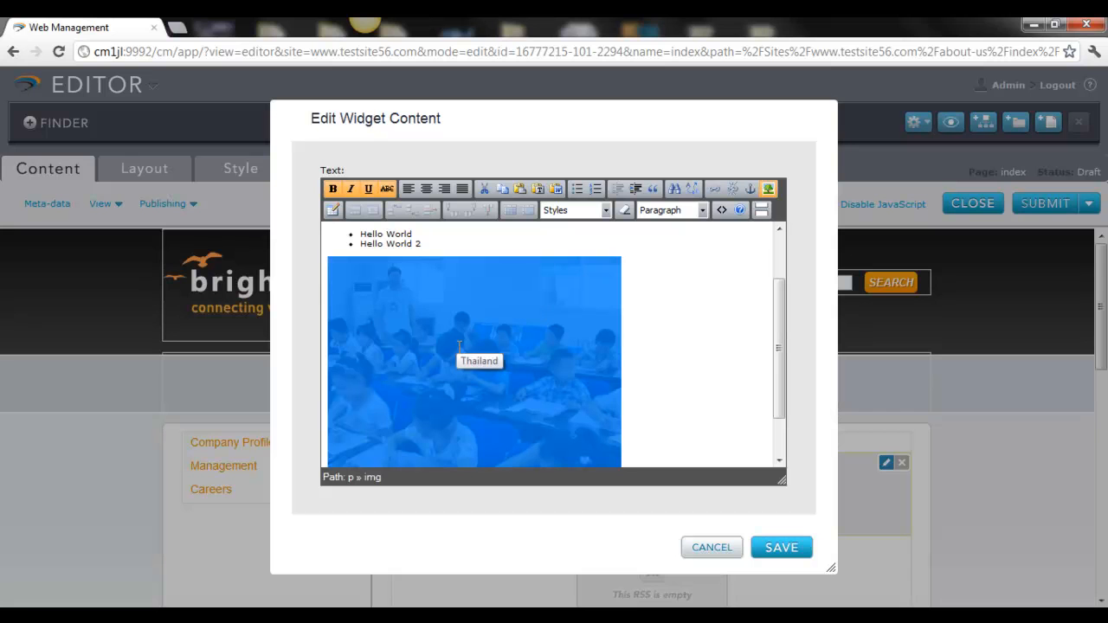
pyautogui.click(713, 189)
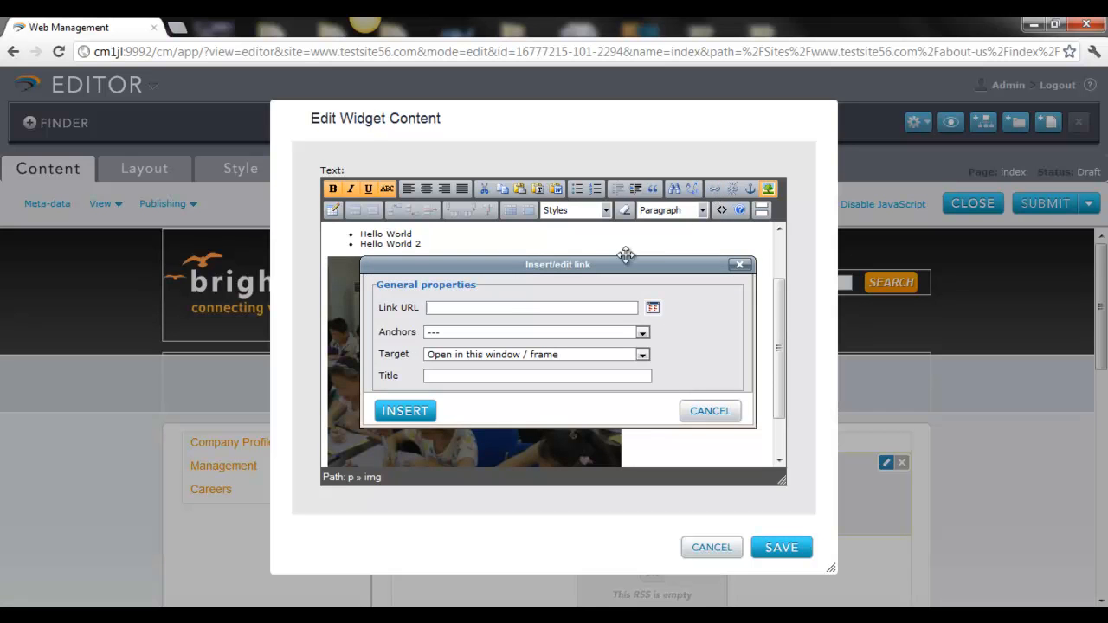
pyautogui.click(653, 308)
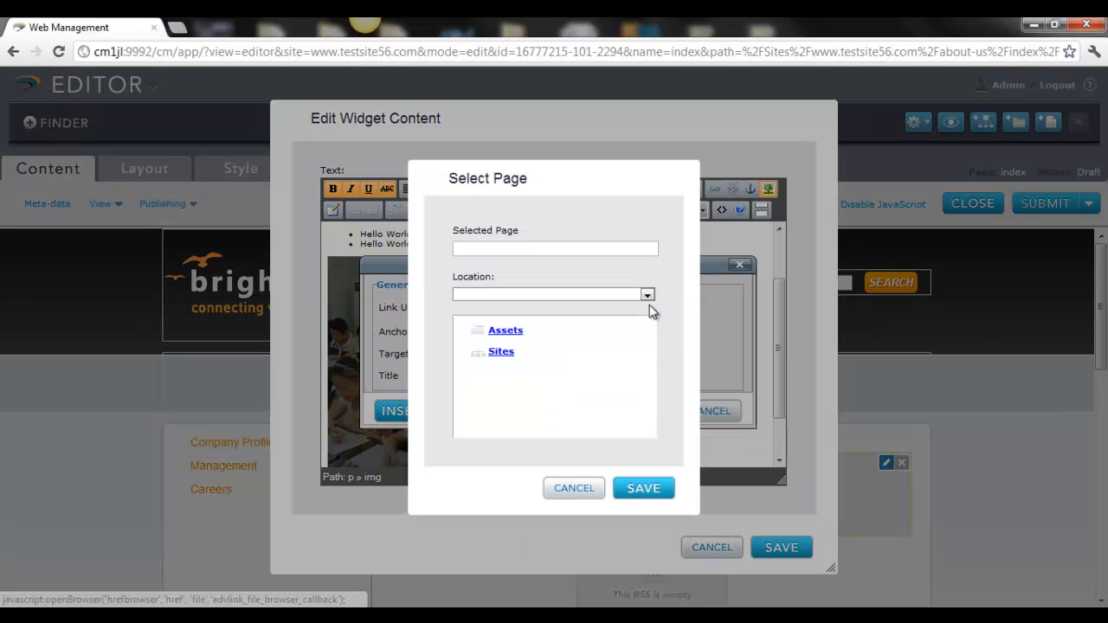
pyautogui.click(497, 355)
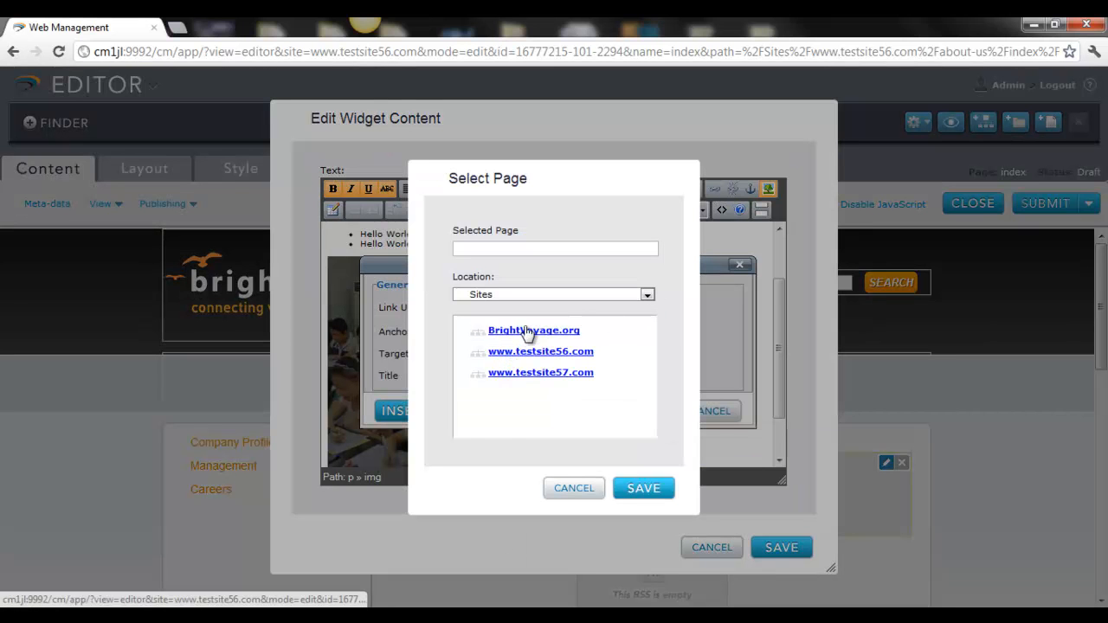
pyautogui.click(527, 332)
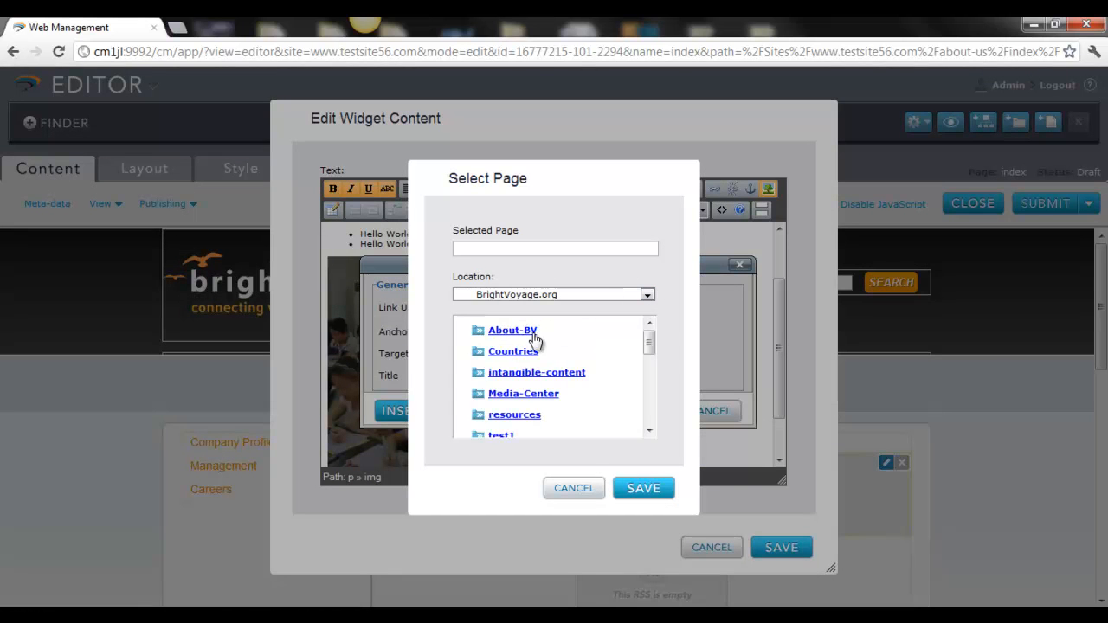
pyautogui.click(513, 351)
pyautogui.click(505, 422)
pyautogui.click(673, 492)
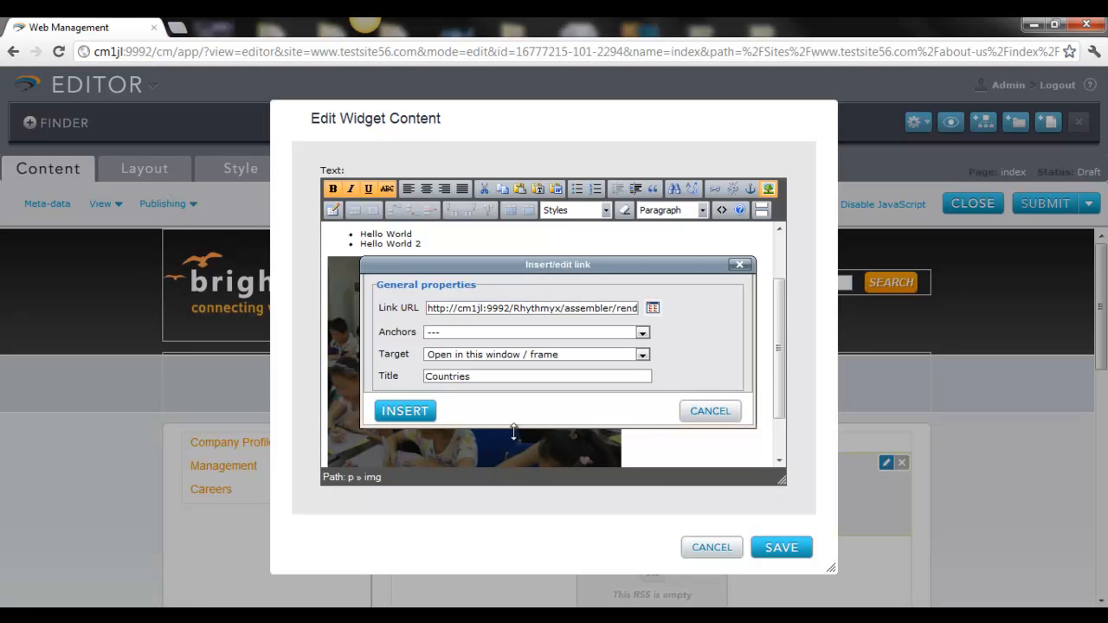
pyautogui.click(425, 416)
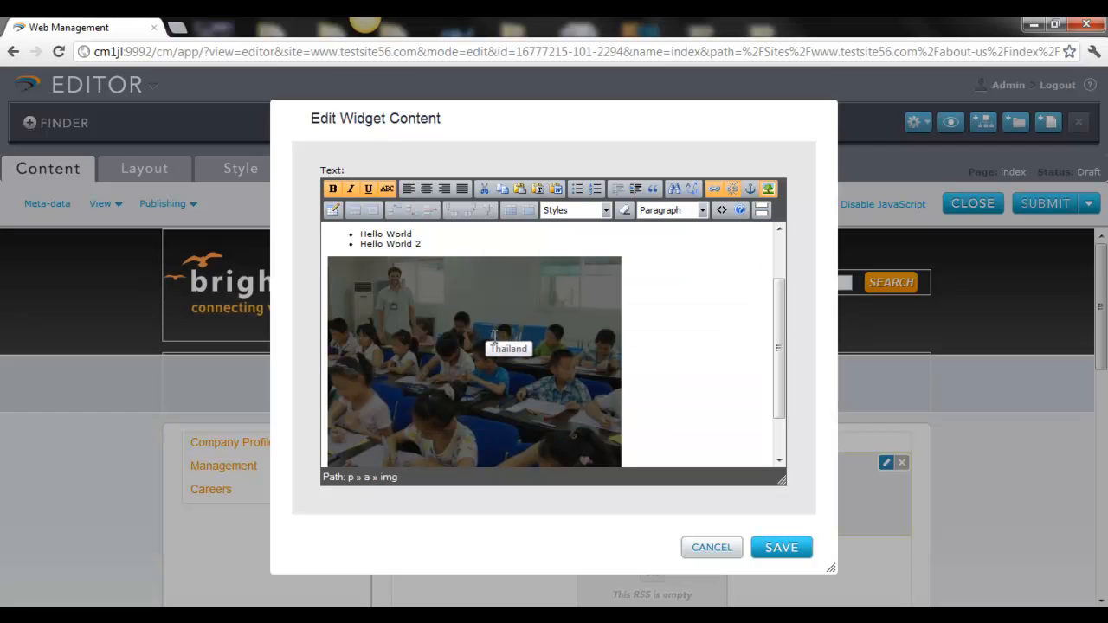
pyautogui.click(727, 286)
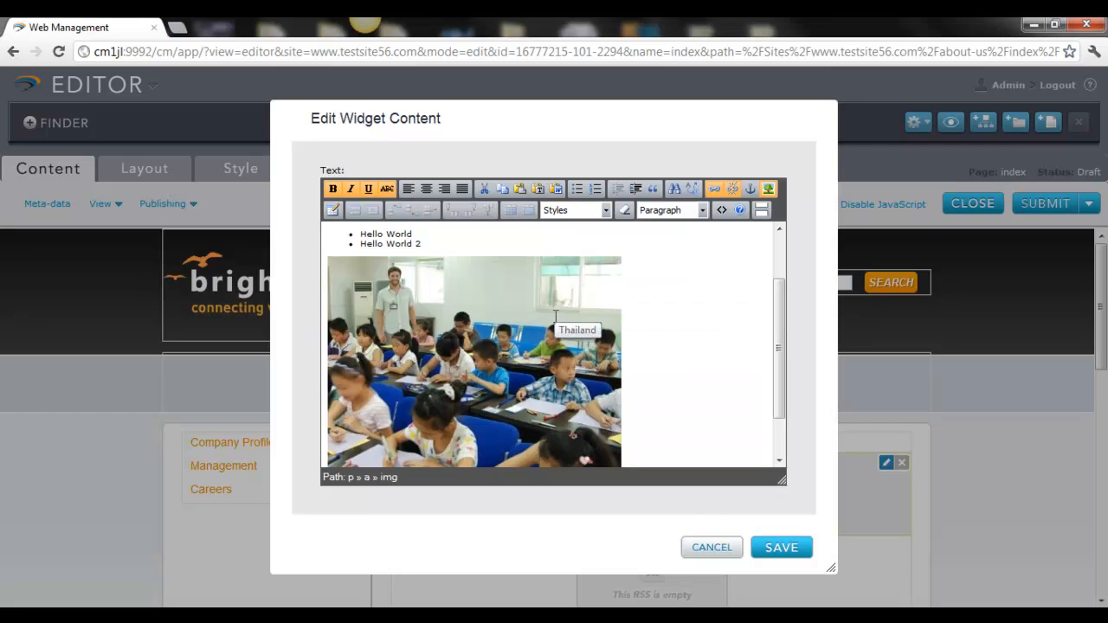
# - Remove the link from the Thailand image and delete the image from the text
pyautogui.click(585, 309)
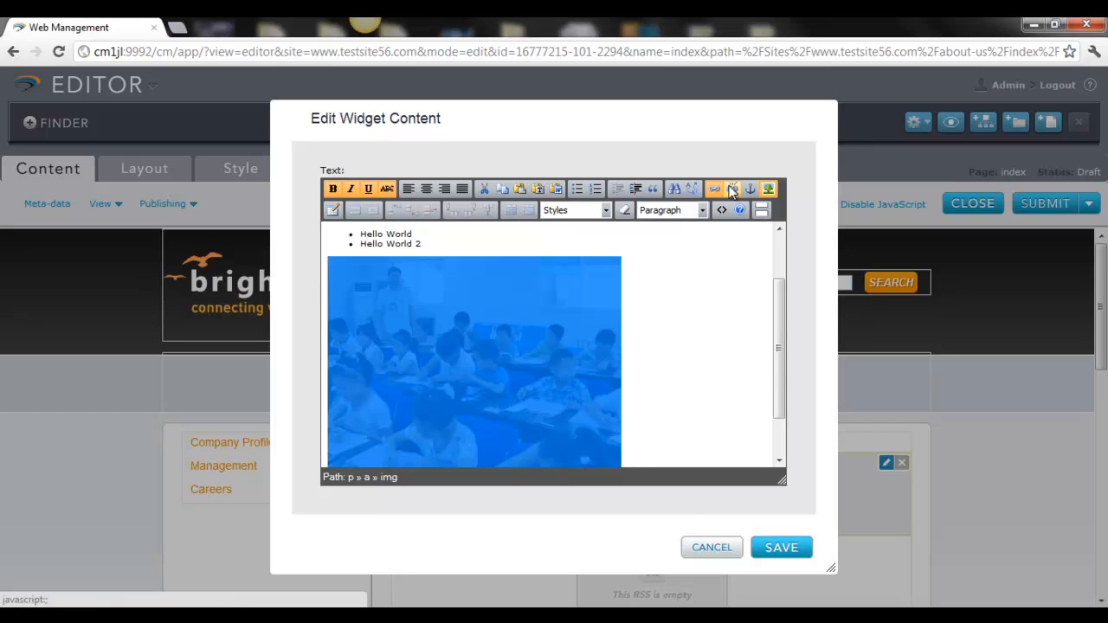
pyautogui.click(732, 190)
pyautogui.scroll(2, 690, 297)
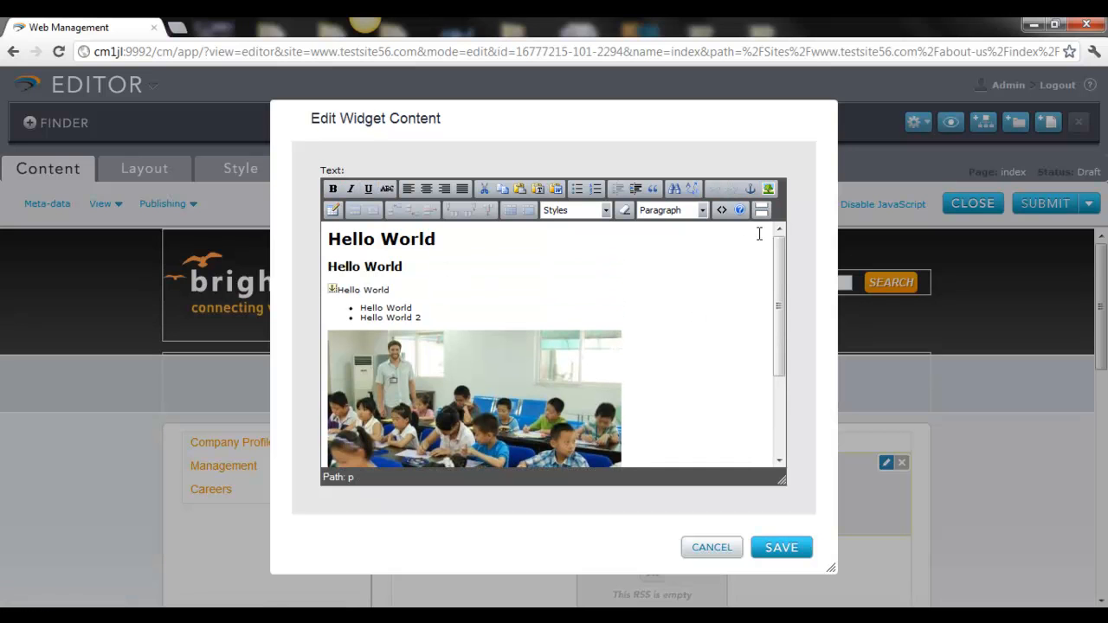
pyautogui.click(527, 378)
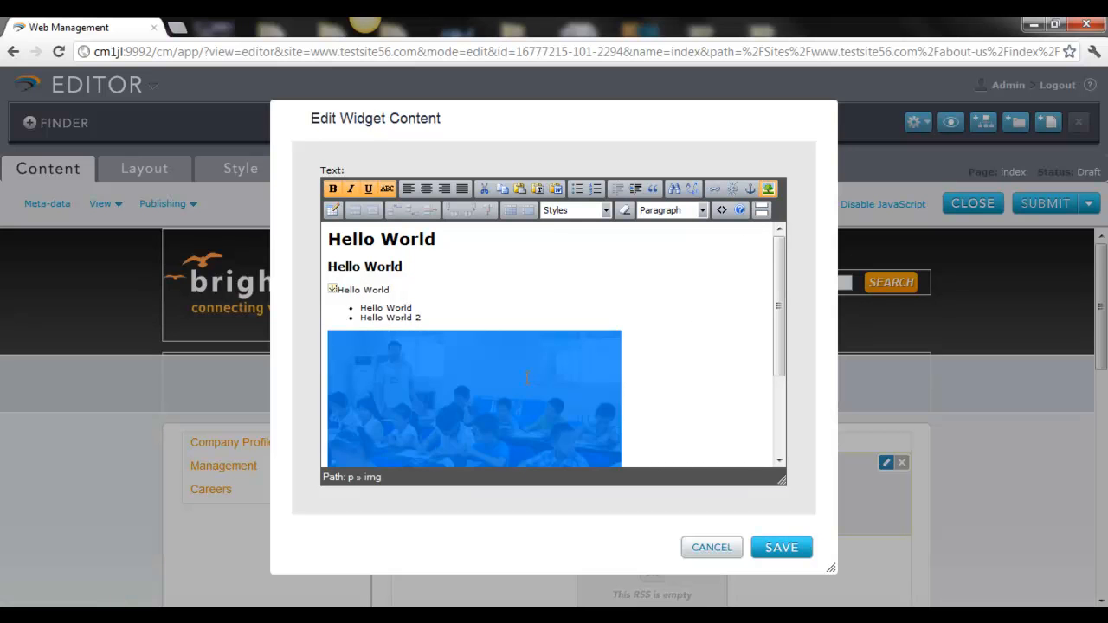
pyautogui.press('Delete')
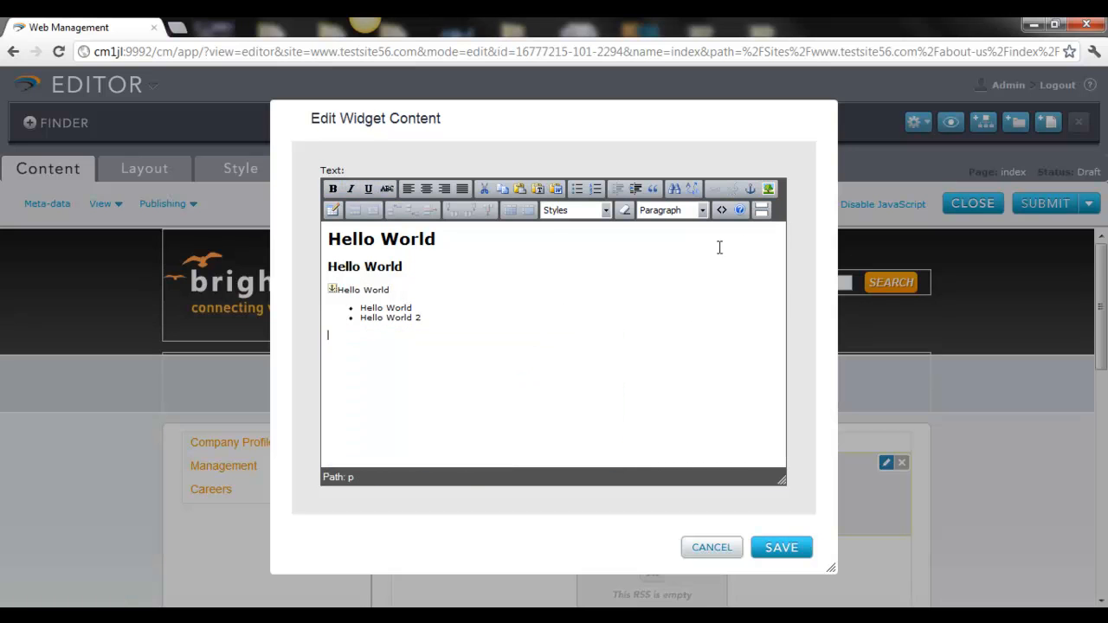
# - Insert a read more marker below the bullet list and delete it again
pyautogui.click(762, 211)
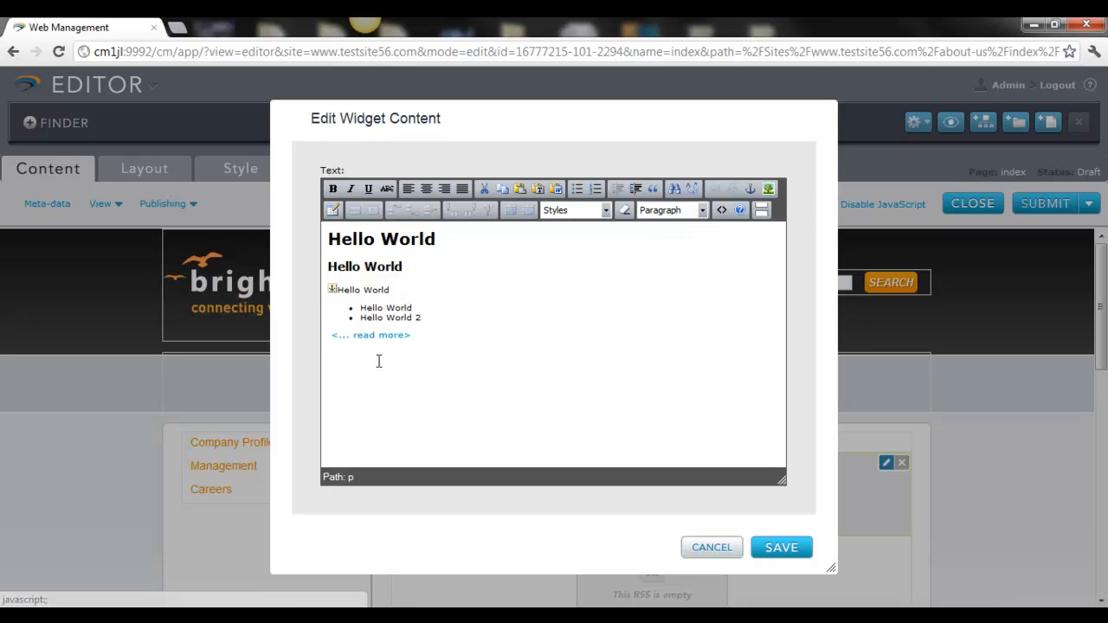
pyautogui.moveTo(421, 335); pyautogui.dragTo(333, 348)
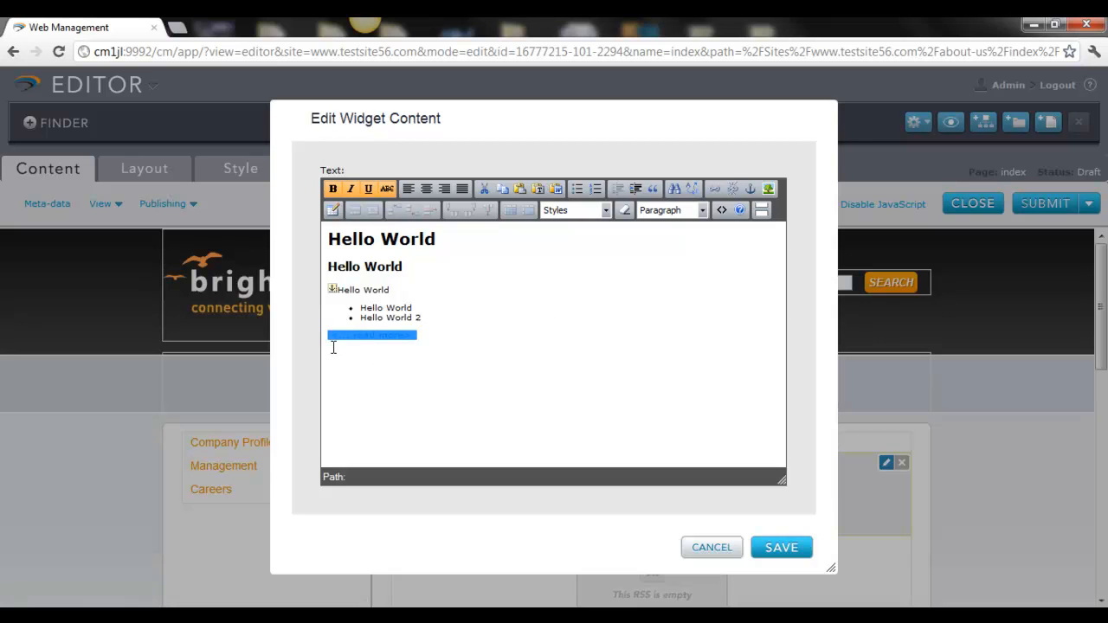
pyautogui.press('Delete')
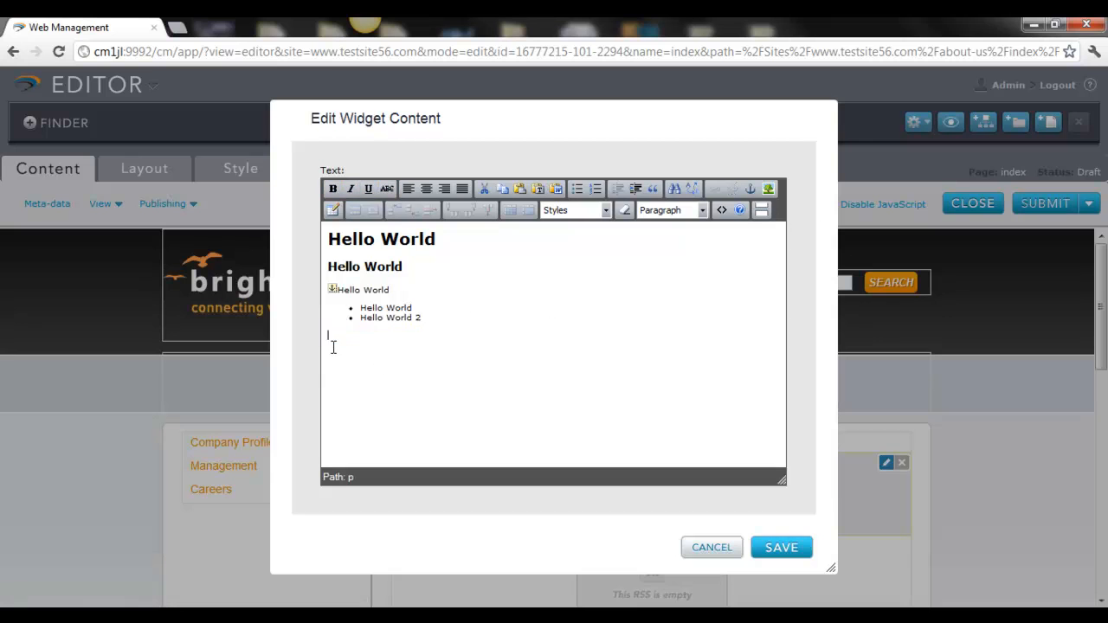
# - Examine the HTML source of the widget text and return to the formatted view
pyautogui.click(722, 213)
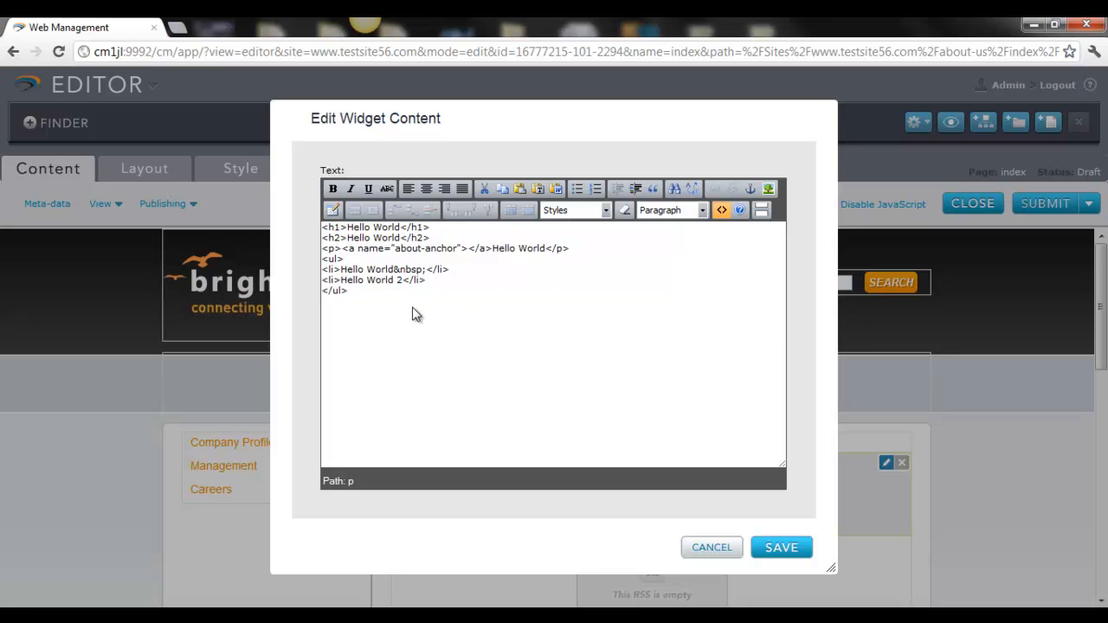
pyautogui.click(723, 210)
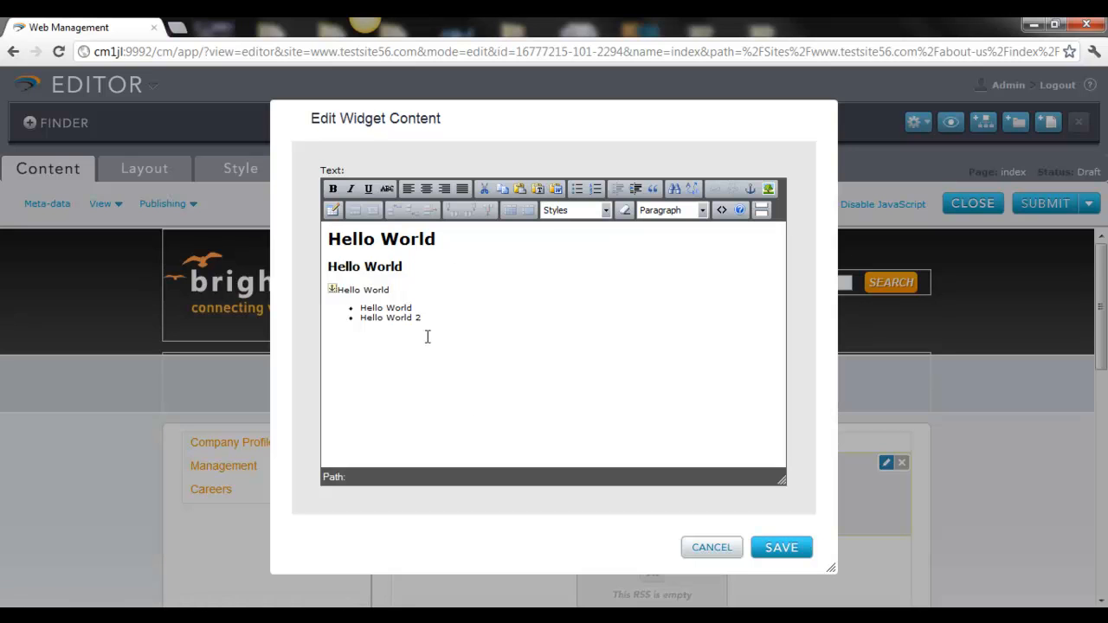
pyautogui.click(626, 217)
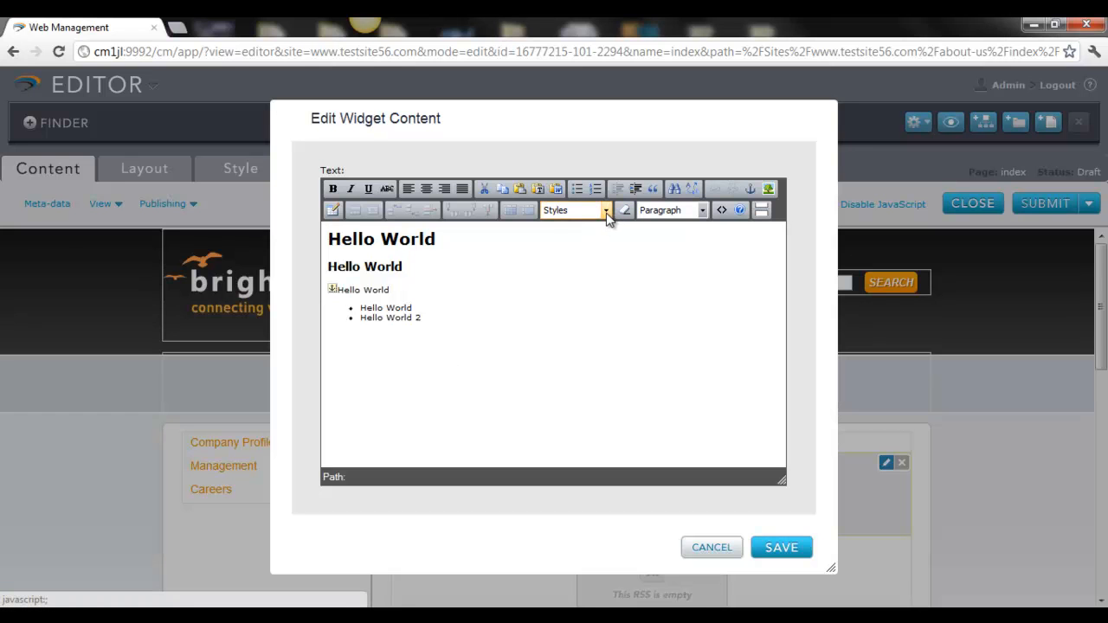
# - Examine the predefined text styles offered for the Heading 2 and Heading 1 lines without applying any
pyautogui.click(607, 213)
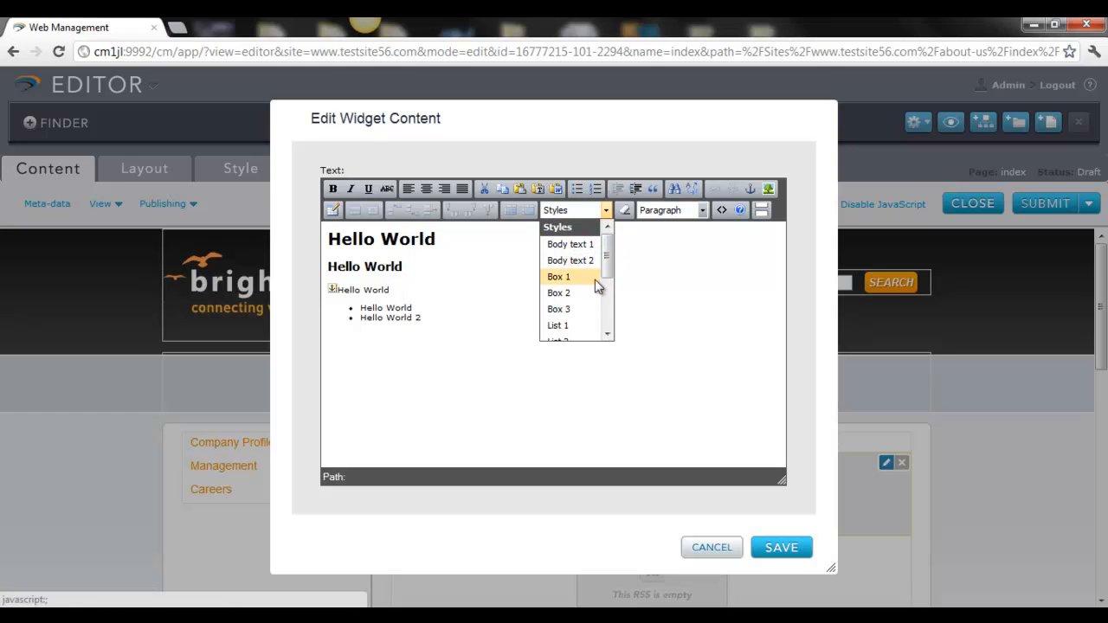
pyautogui.moveTo(609, 248)
pyautogui.mouseDown()
pyautogui.moveTo(608, 299)
pyautogui.moveTo(619, 240)
pyautogui.mouseUp()
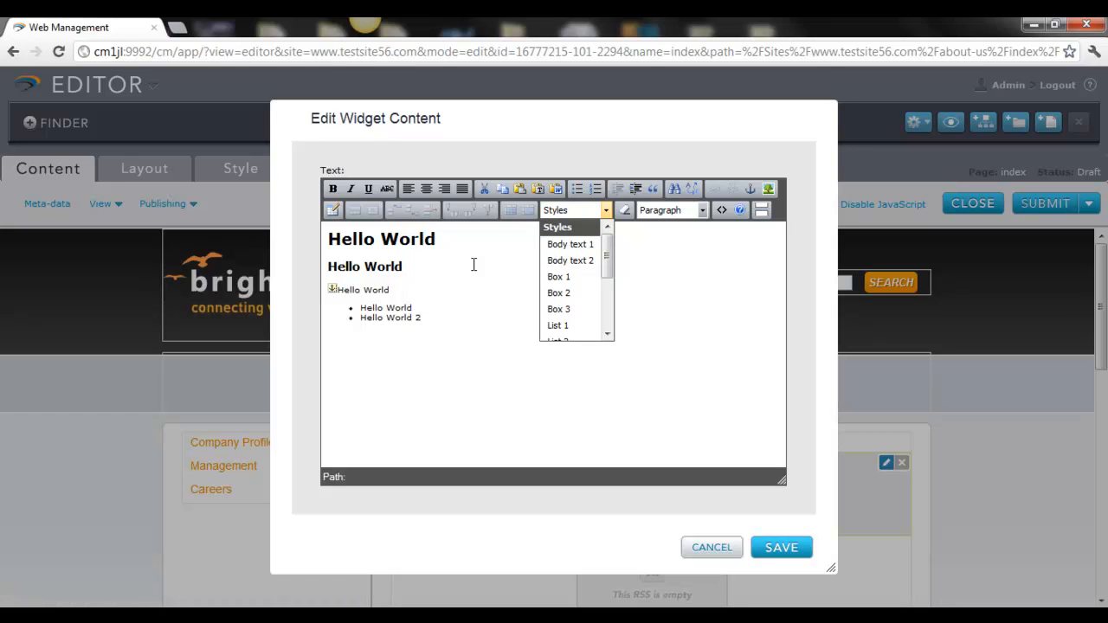
pyautogui.click(619, 250)
pyautogui.click(606, 210)
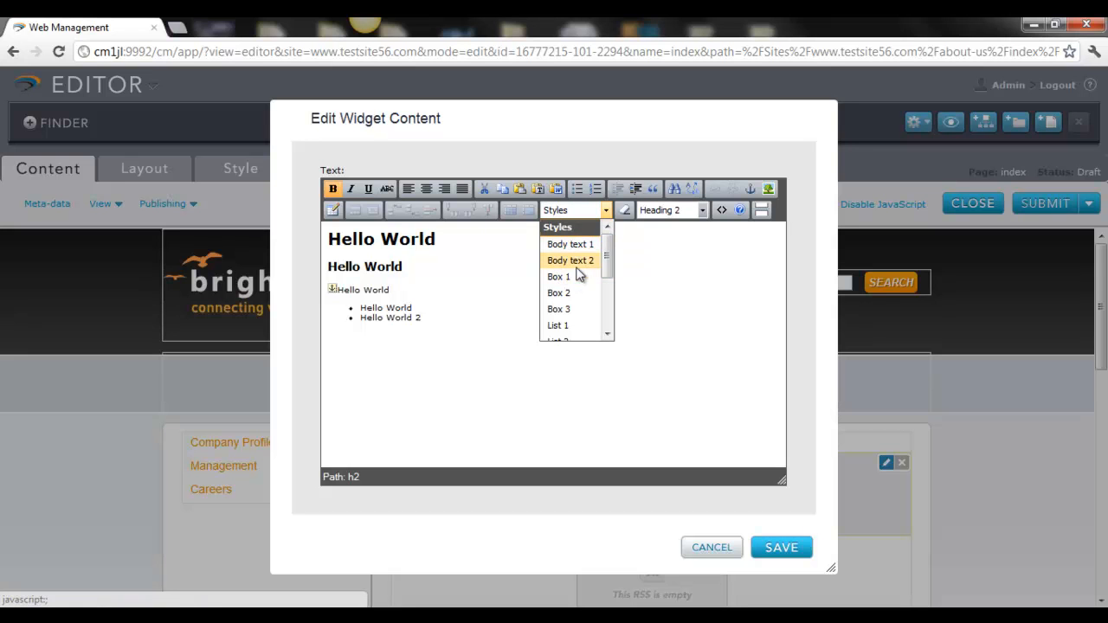
pyautogui.moveTo(608, 246)
pyautogui.mouseDown()
pyautogui.moveTo(610, 284)
pyautogui.moveTo(614, 256)
pyautogui.mouseUp()
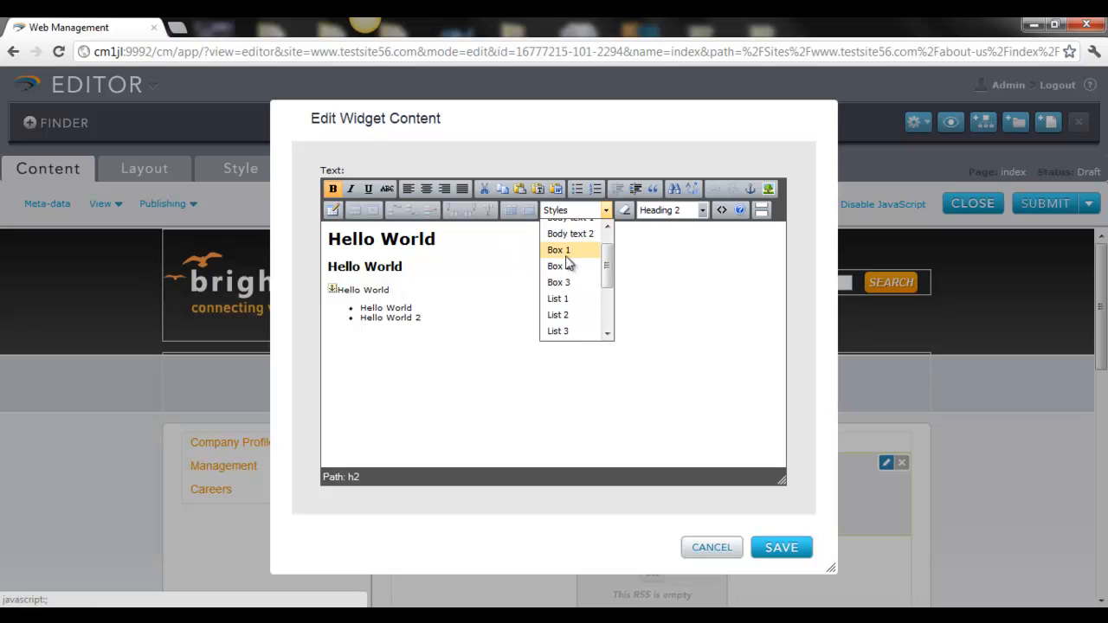
pyautogui.click(326, 232)
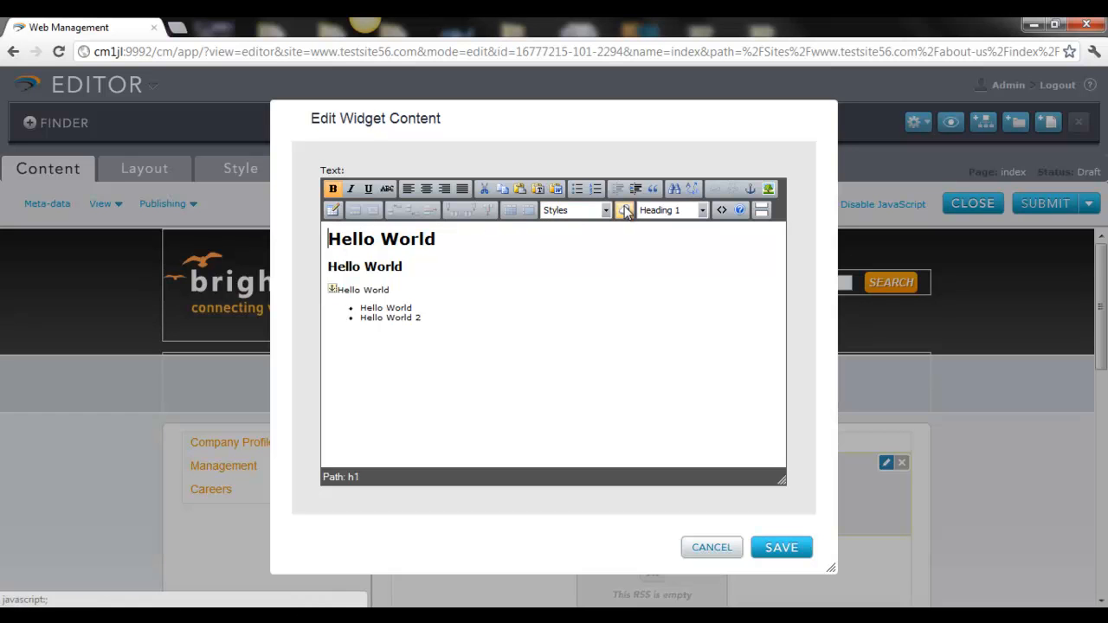
pyautogui.click(606, 211)
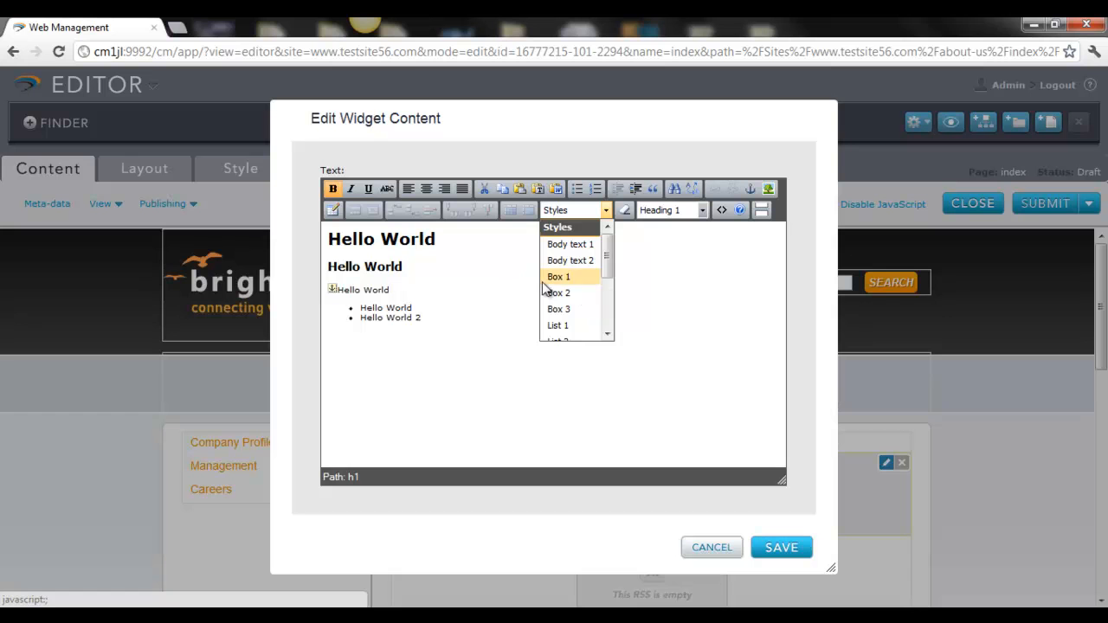
pyautogui.moveTo(609, 248); pyautogui.dragTo(607, 226)
pyautogui.click(626, 237)
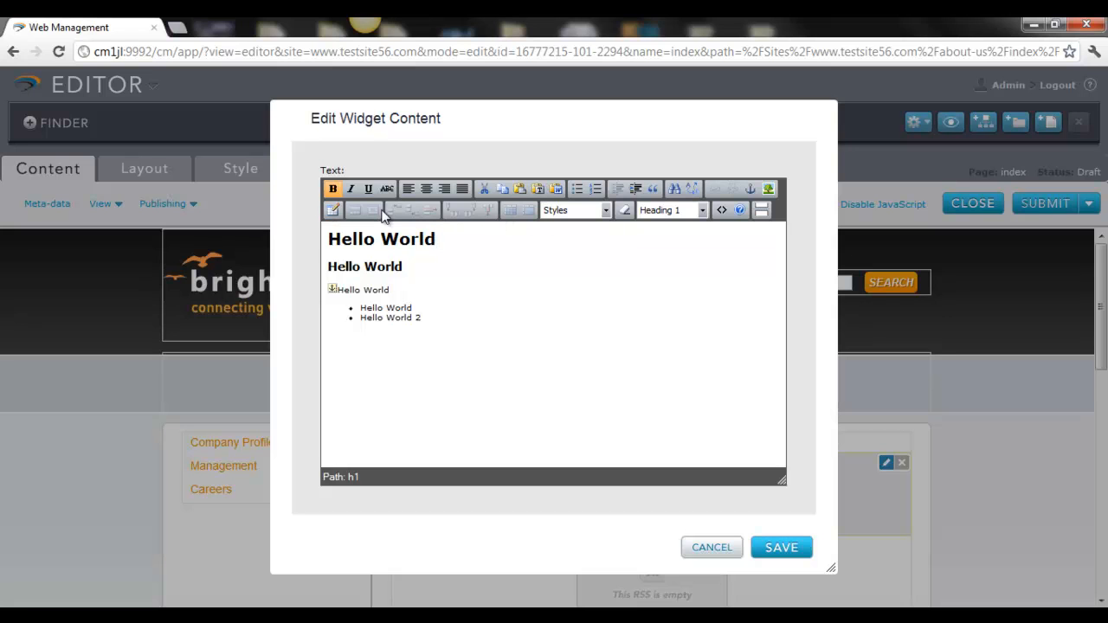
# - Start a new paragraph below the list, review the general and advanced properties for a new table, and cancel the insertion
pyautogui.click(425, 338)
pyautogui.press('Return')
pyautogui.click(334, 212)
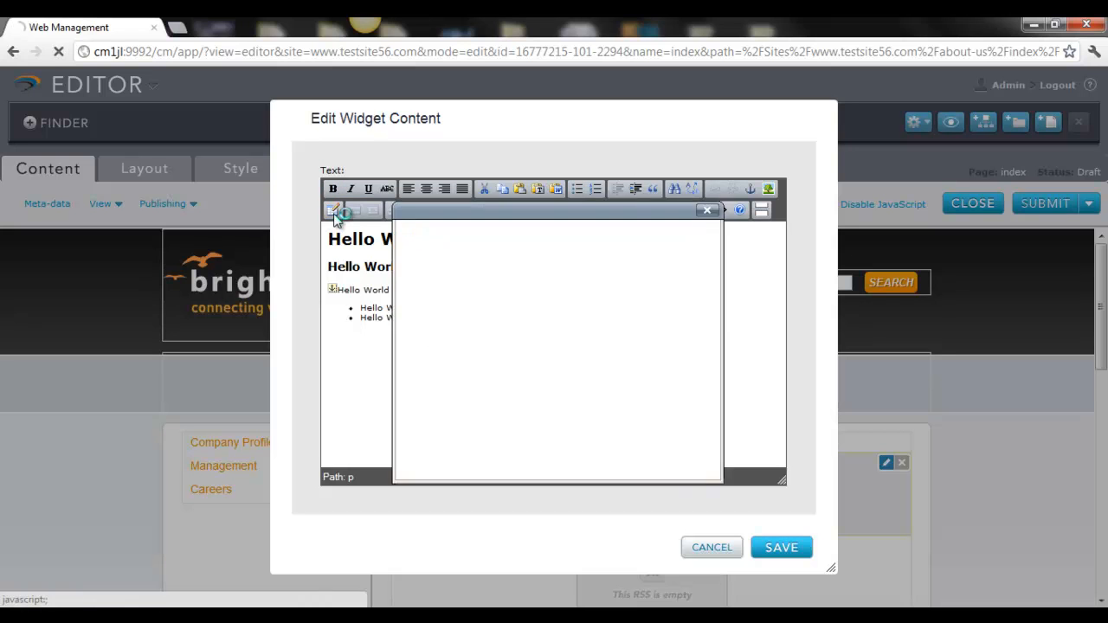
pyautogui.click(488, 236)
pyautogui.click(428, 236)
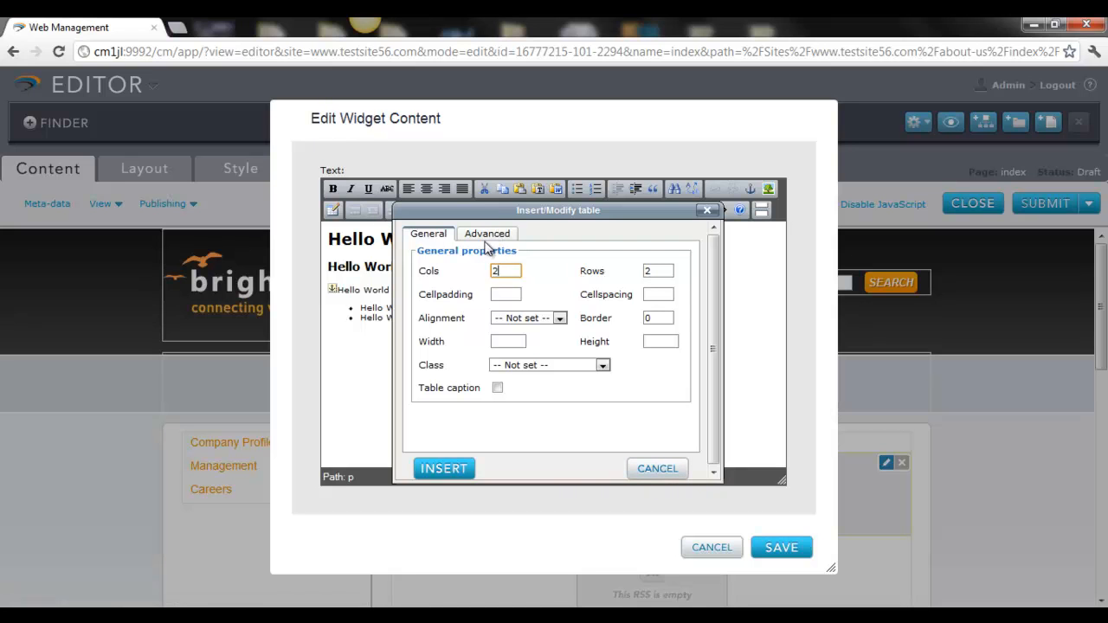
pyautogui.click(645, 470)
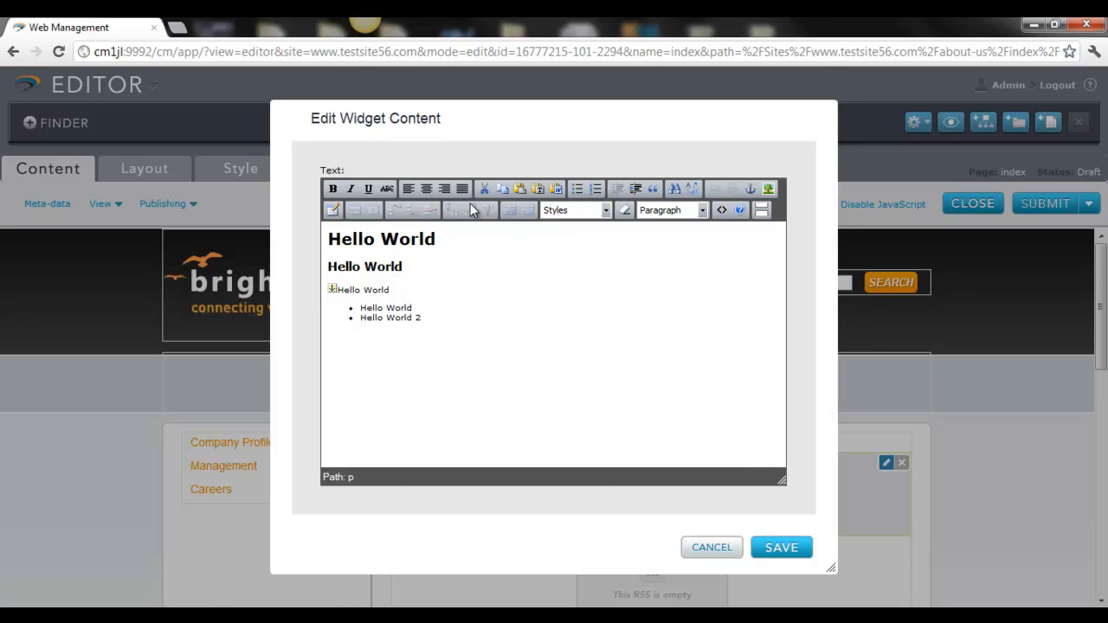